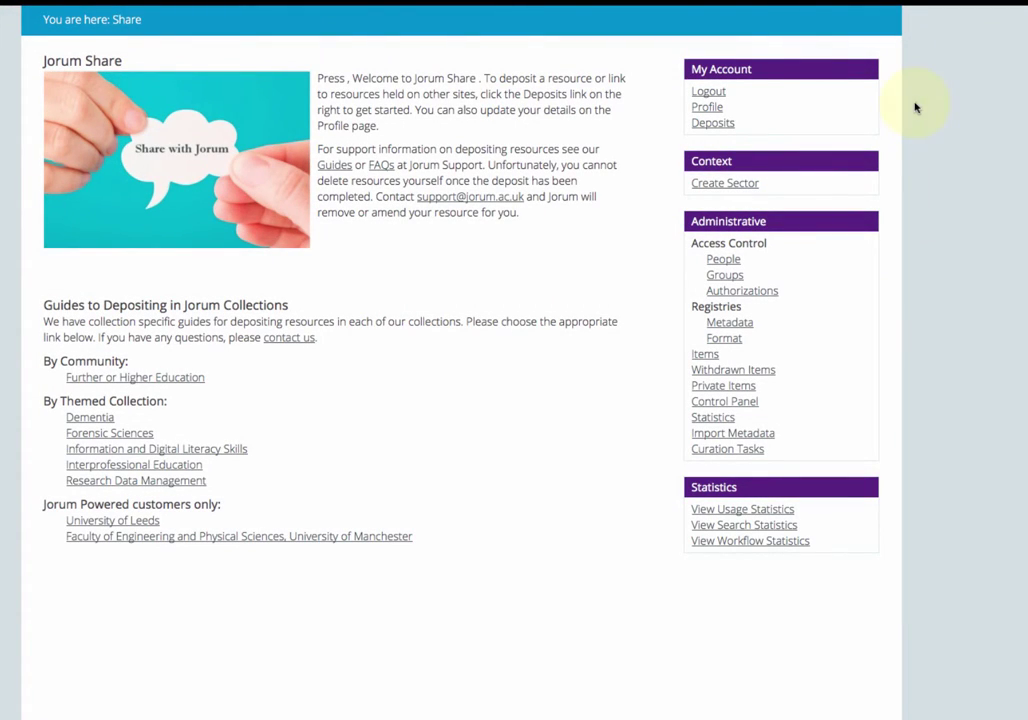
Step: Open the Deposits & workflow tasks list from My Account
click(716, 123)
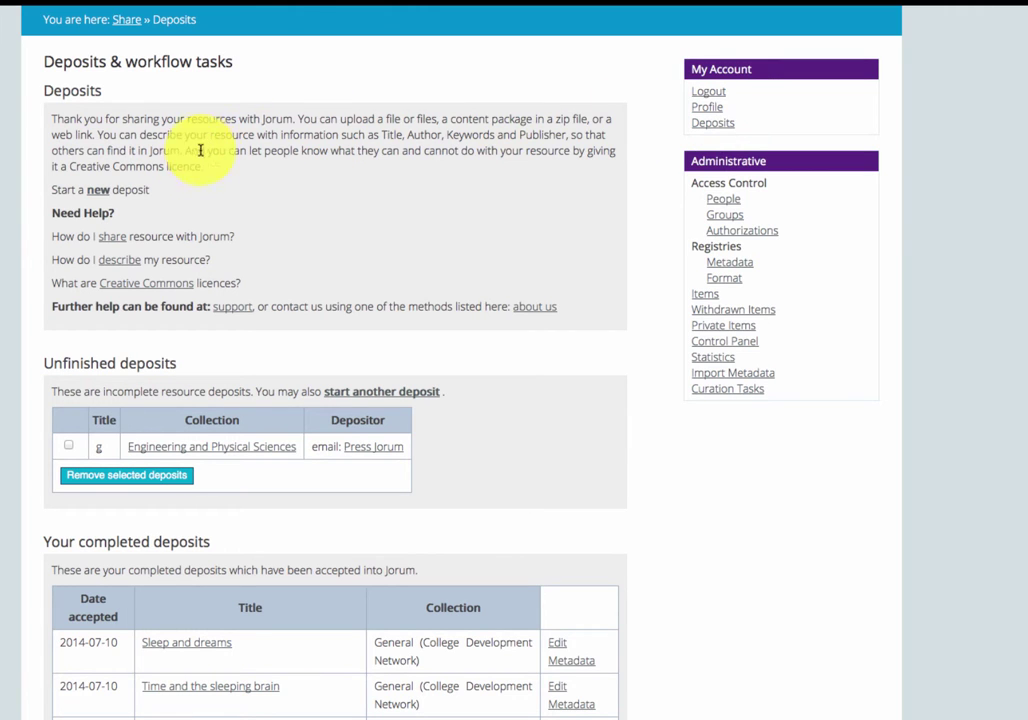
Step: Start a new deposit in FE - Agriculture Horticulture & Animal Care and continue to Resource type
click(97, 192)
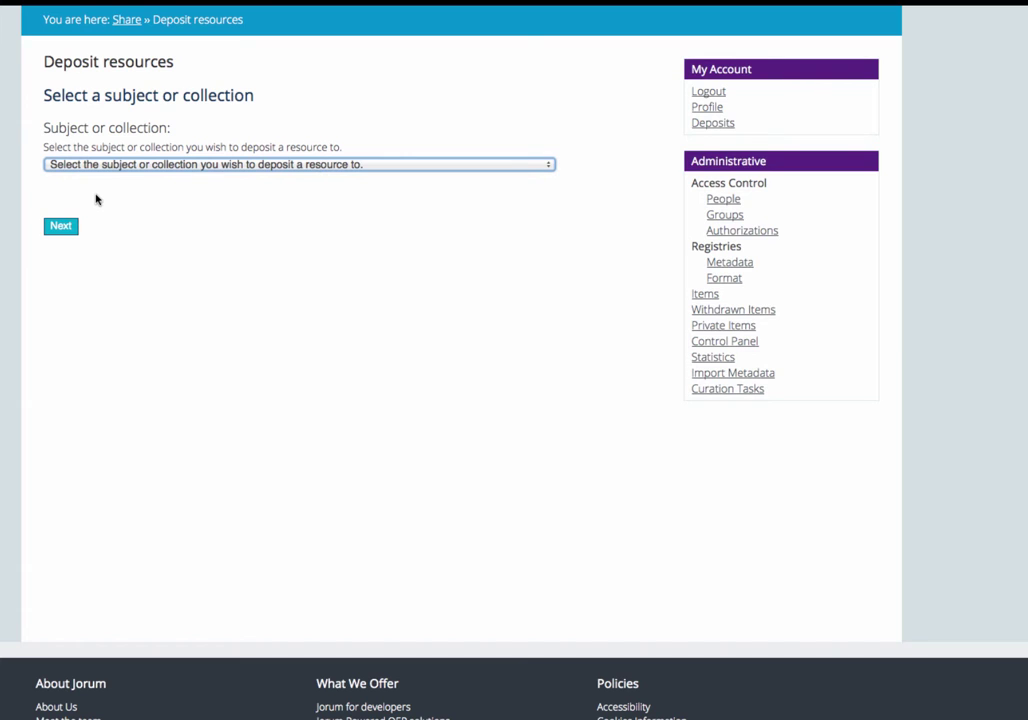
click(304, 166)
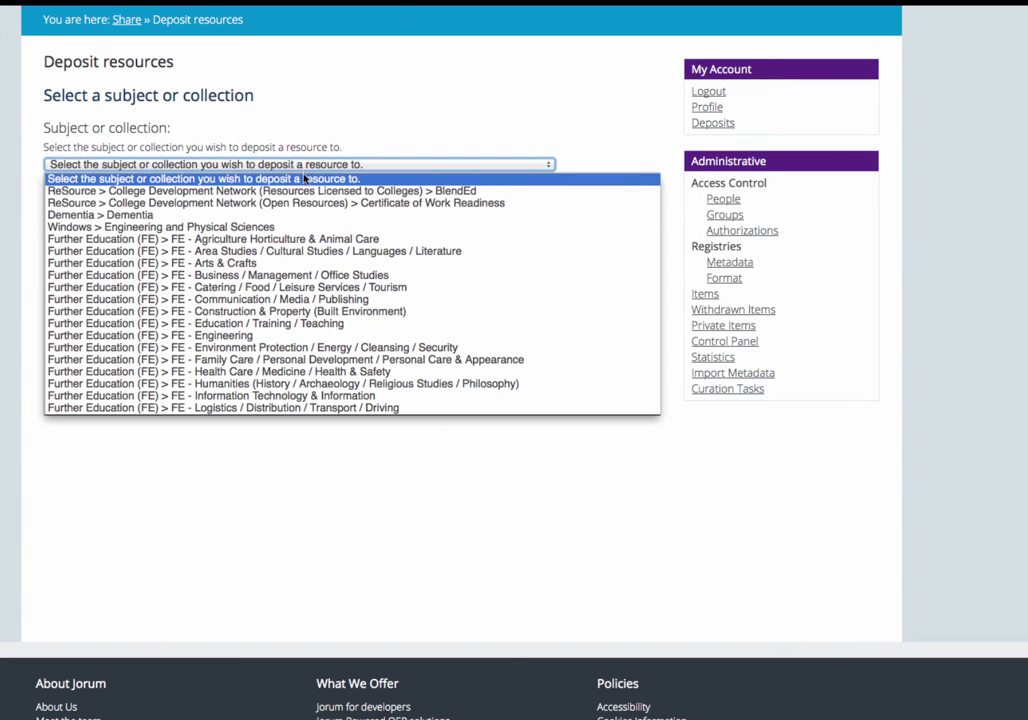
click(313, 240)
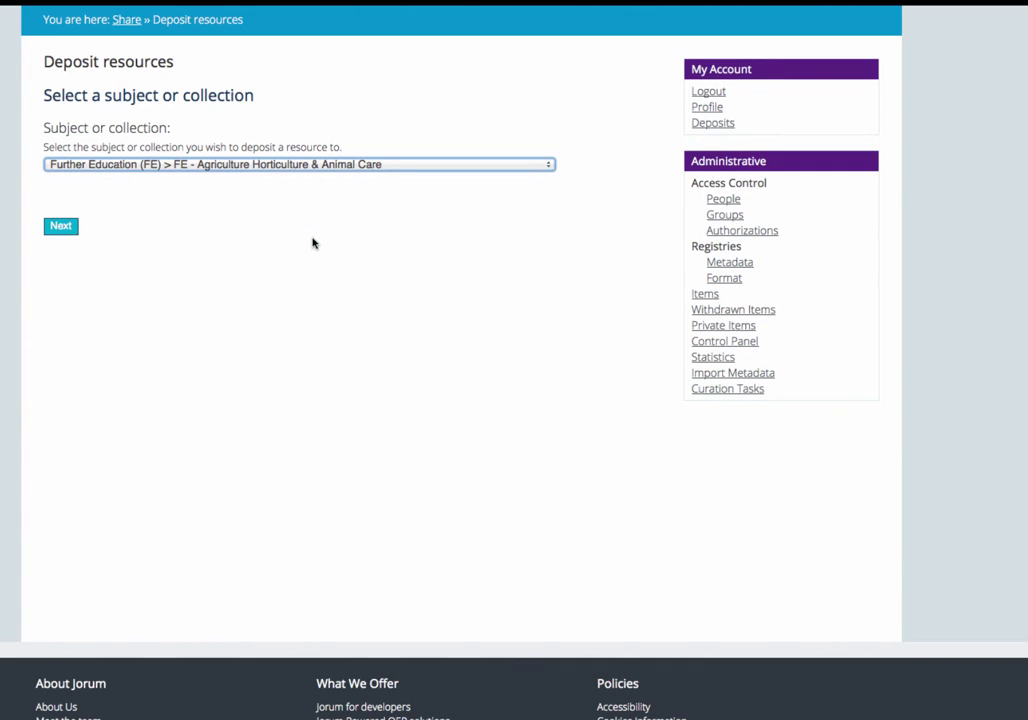
click(60, 234)
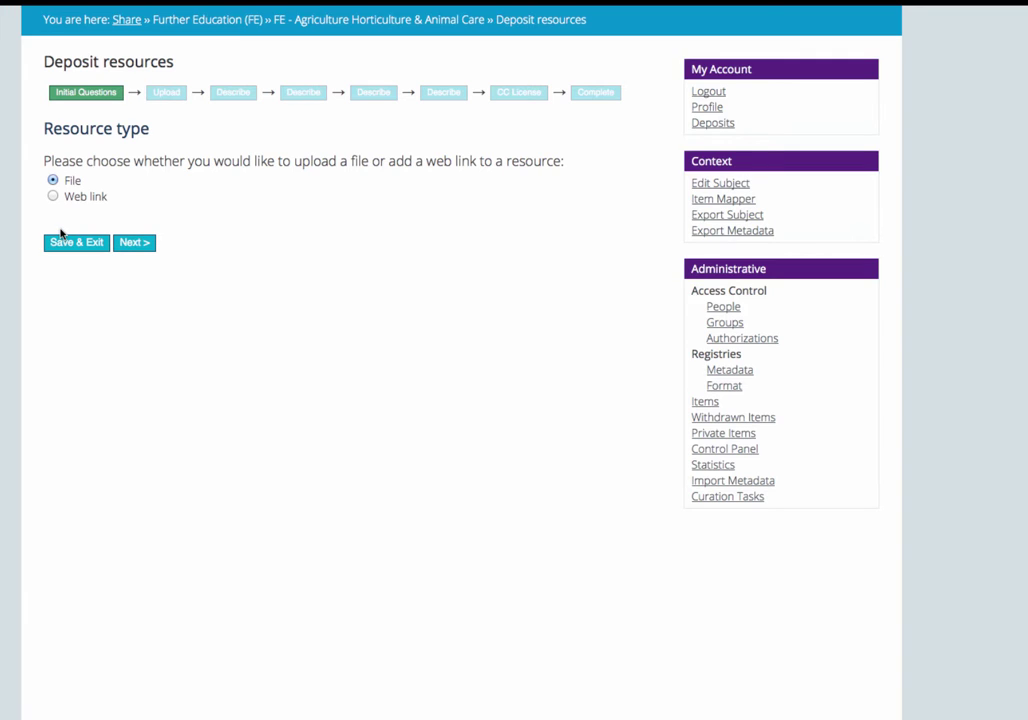
click(52, 196)
click(133, 243)
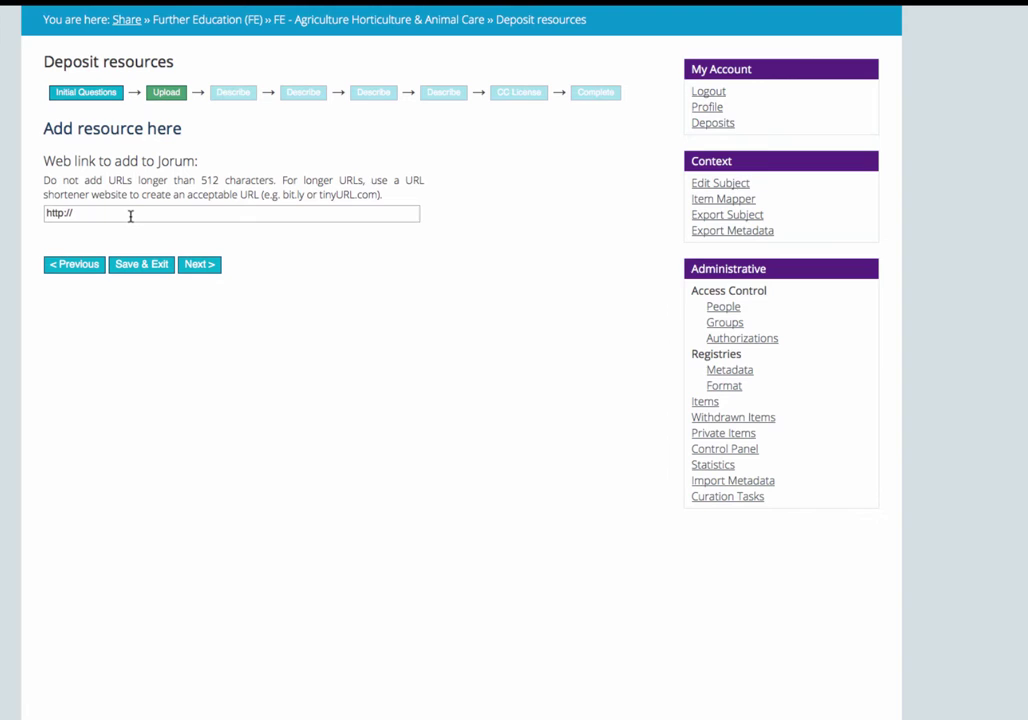
click(130, 215)
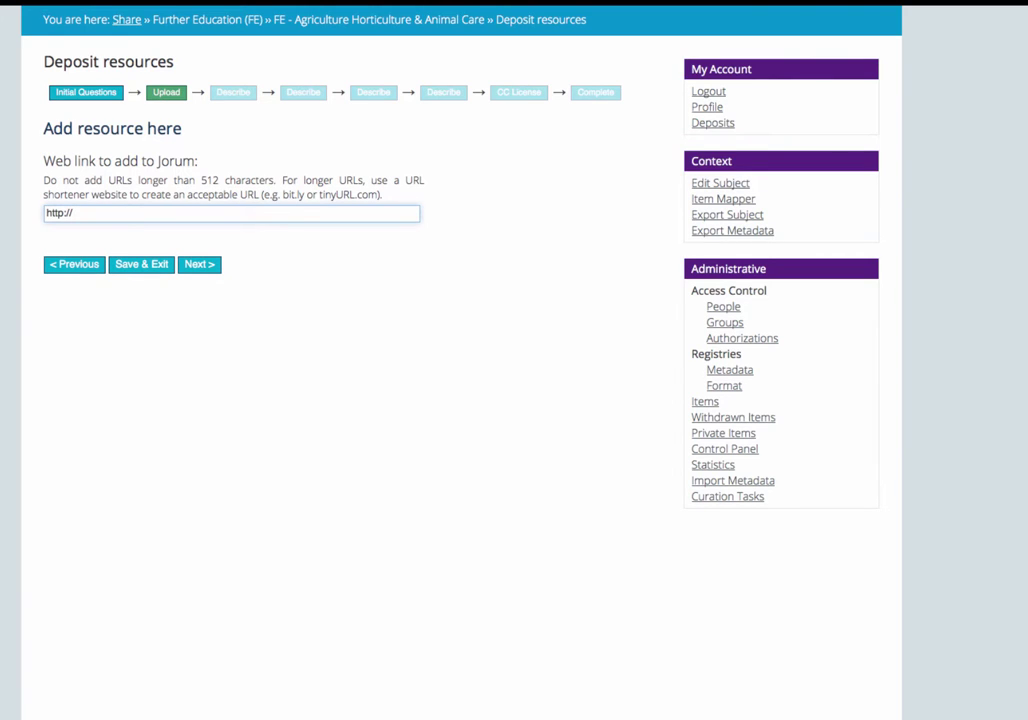
text(www.jorum.ac.uk)
Step: Go back, choose File instead, and upload Test Jorum Deposit.odt (2424 bytes)
click(200, 265)
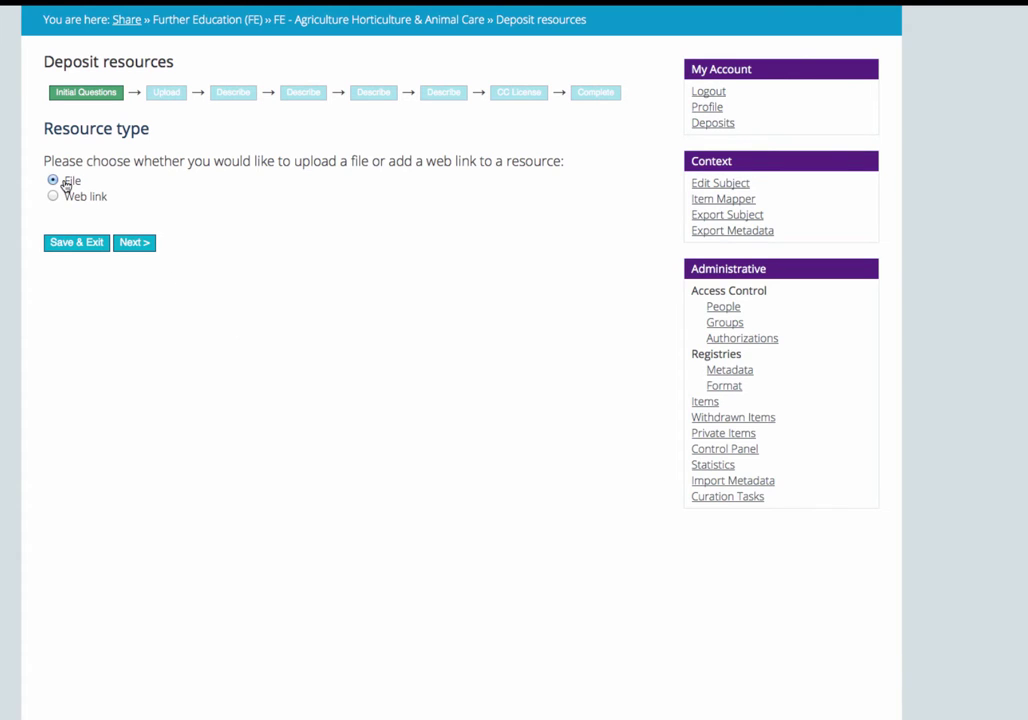
click(141, 245)
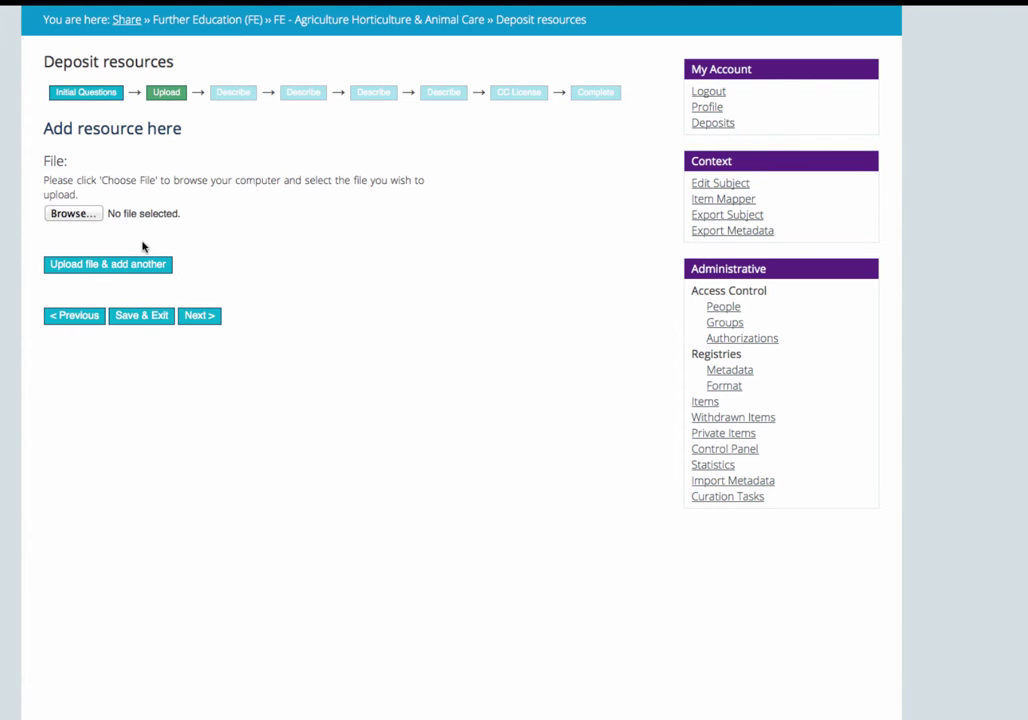
click(86, 213)
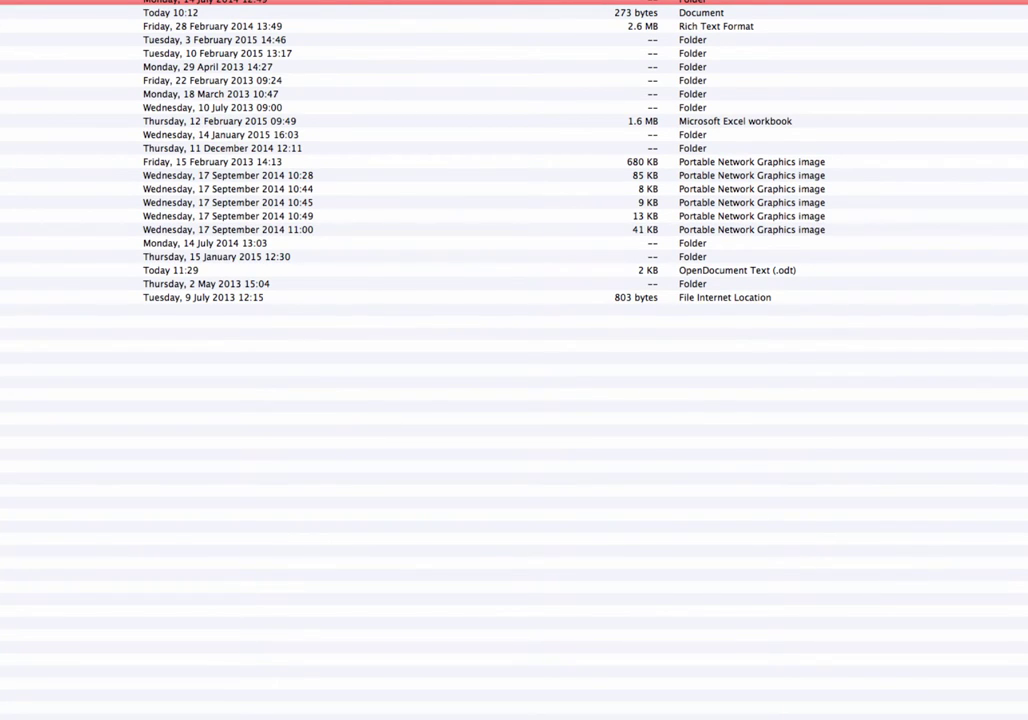
click(400, 270)
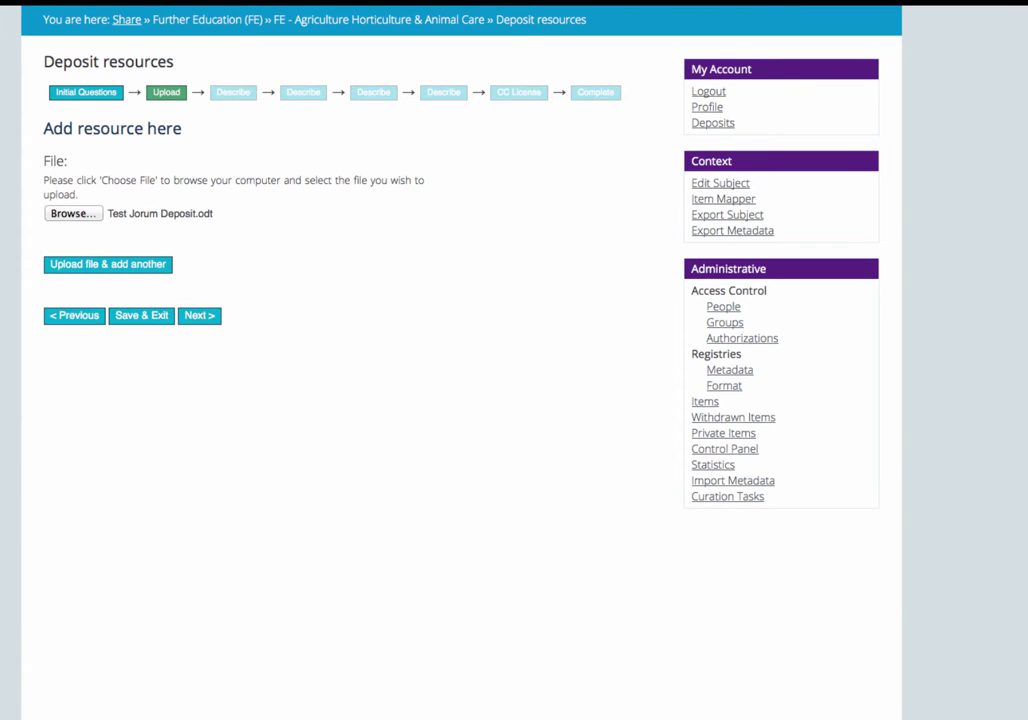
click(149, 265)
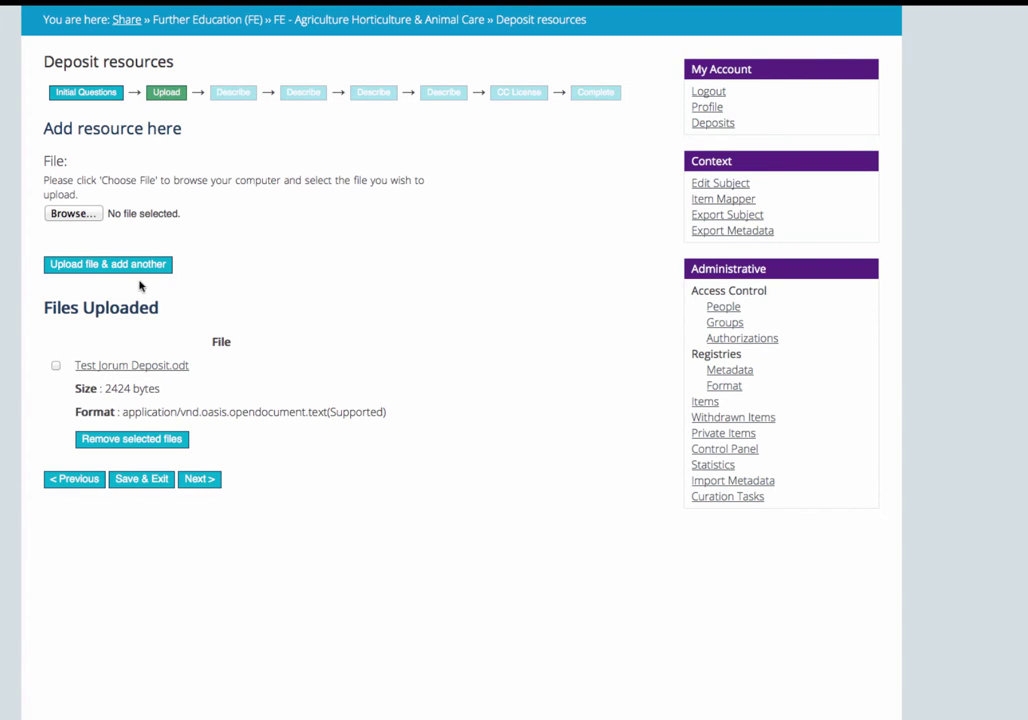
click(56, 366)
click(56, 366)
Step: Enter '(title of the resource)' as title and the placeholder description, then continue to Keywords
click(200, 480)
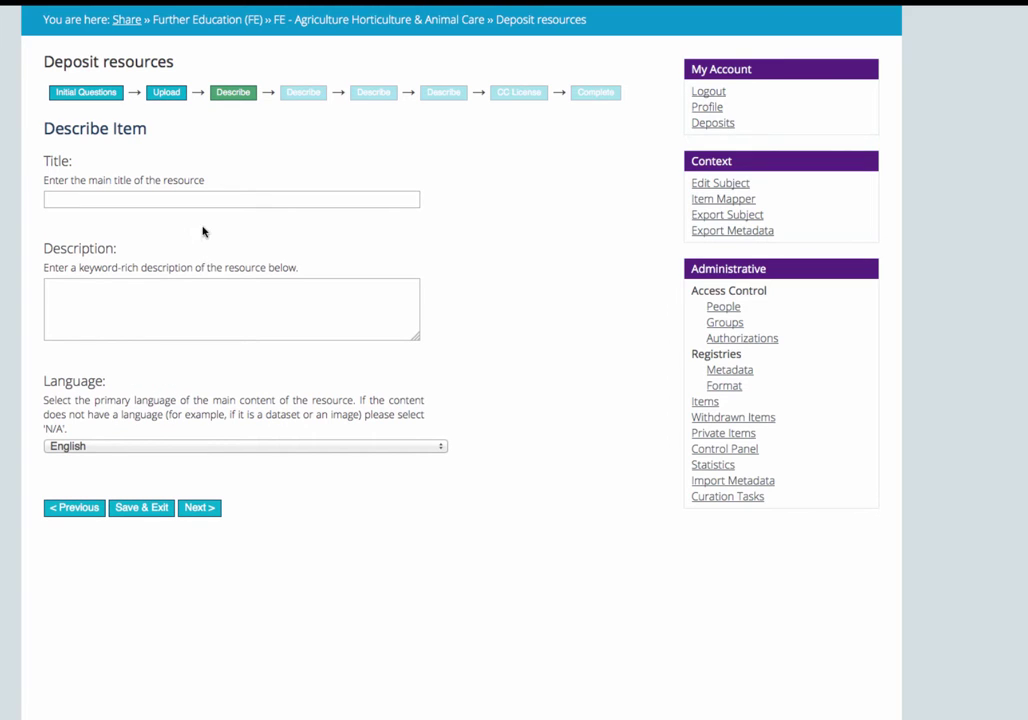
click(200, 196)
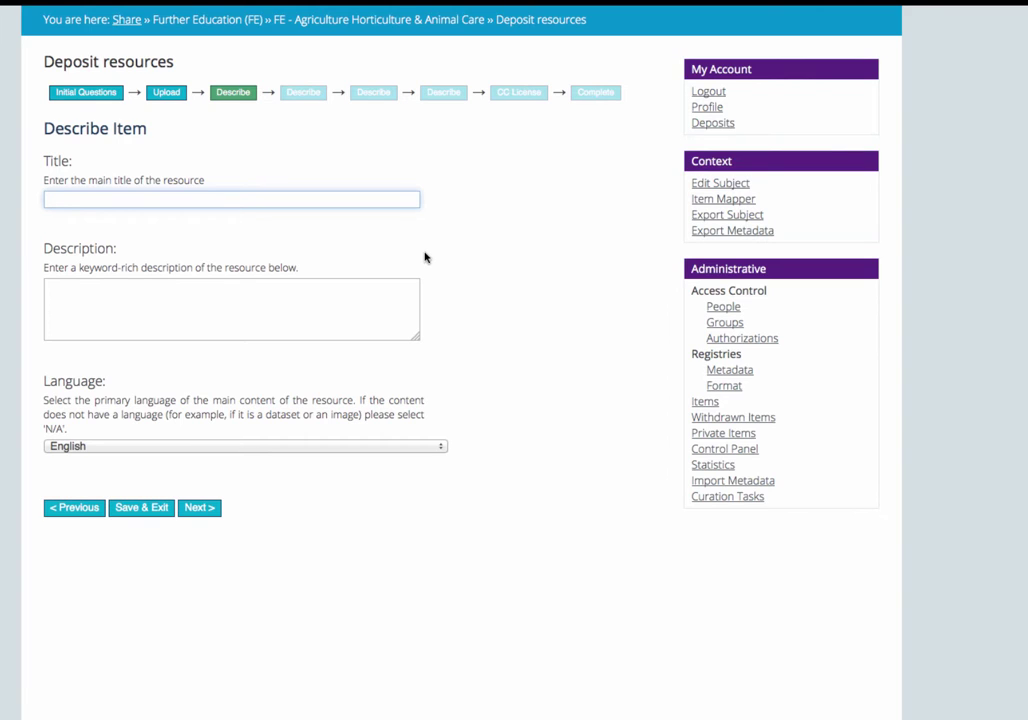
text((title of the resource))
click(268, 317)
text((d)
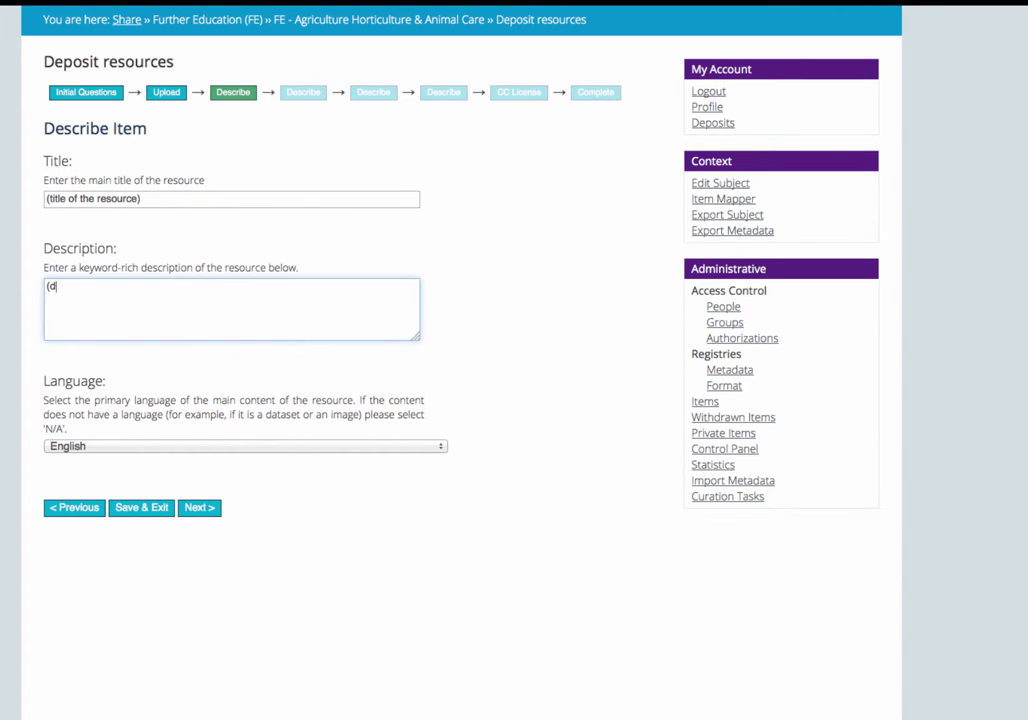
text(escription of the resou)
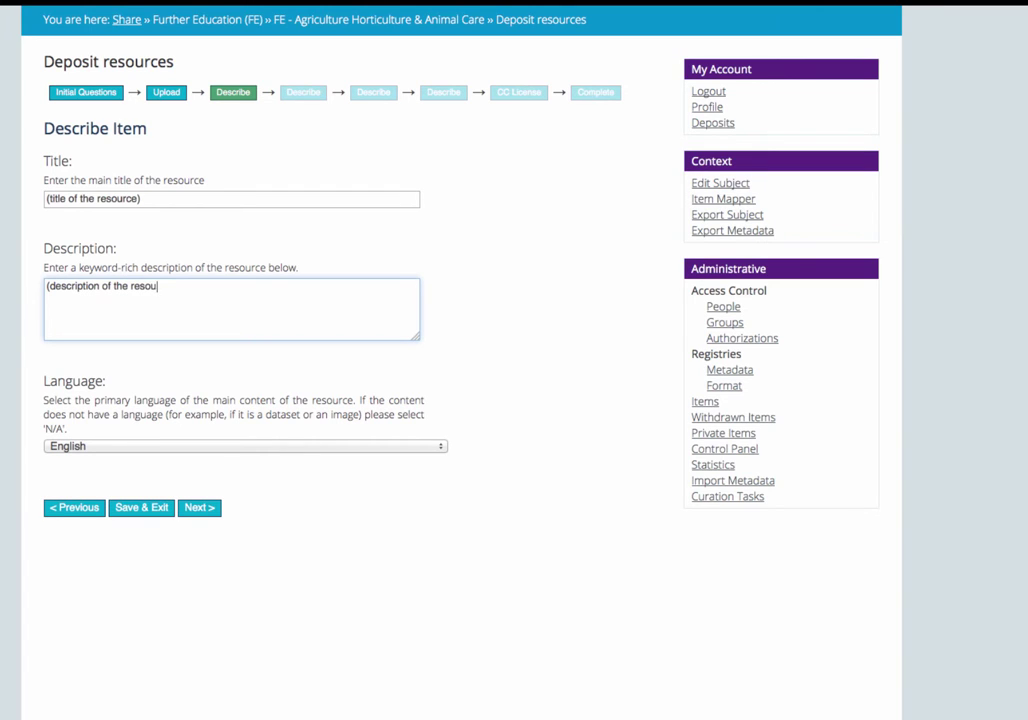
text(rce. Include as much detail as poss)
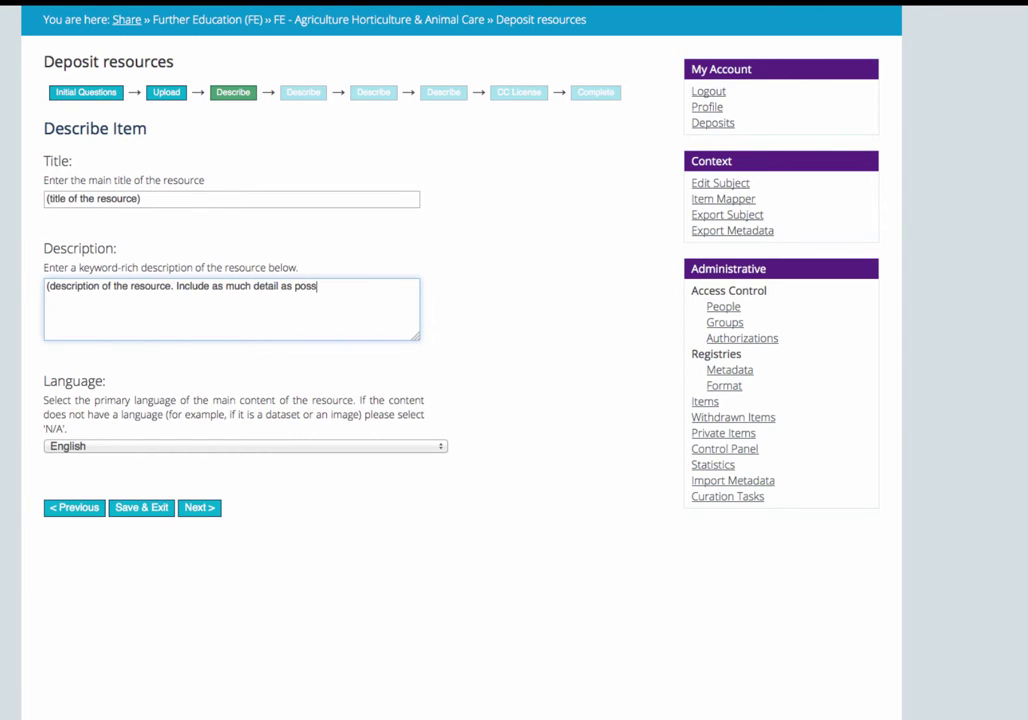
text(ible))
click(193, 520)
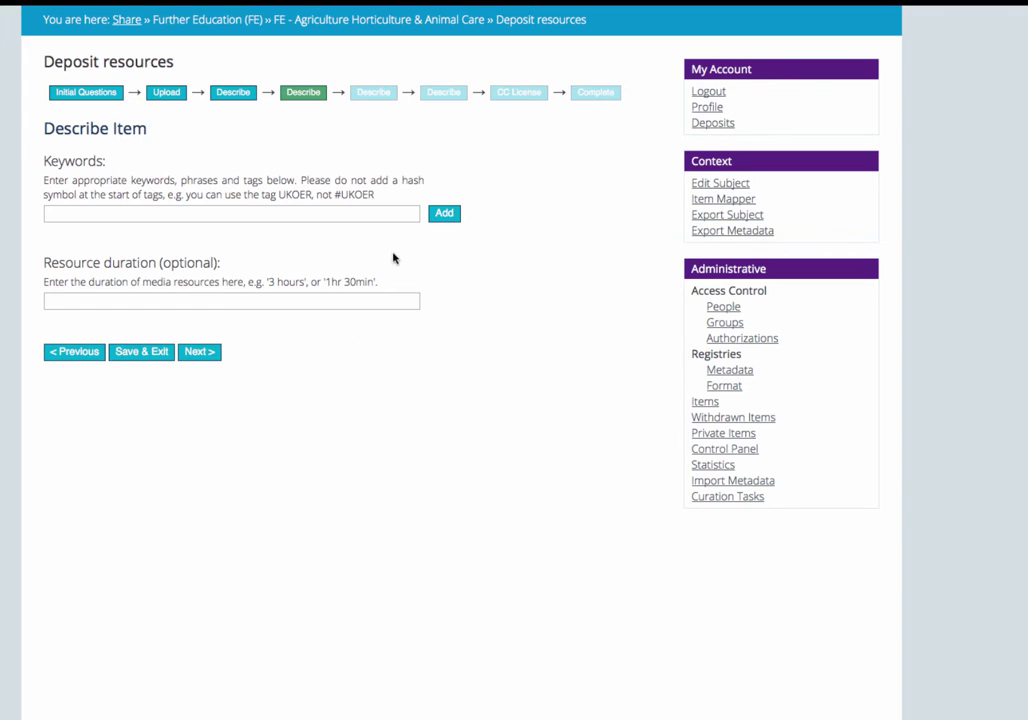
Step: Add keywords a keyword, another keyword, my keyword, your keyword, and set duration to 2 days
click(412, 213)
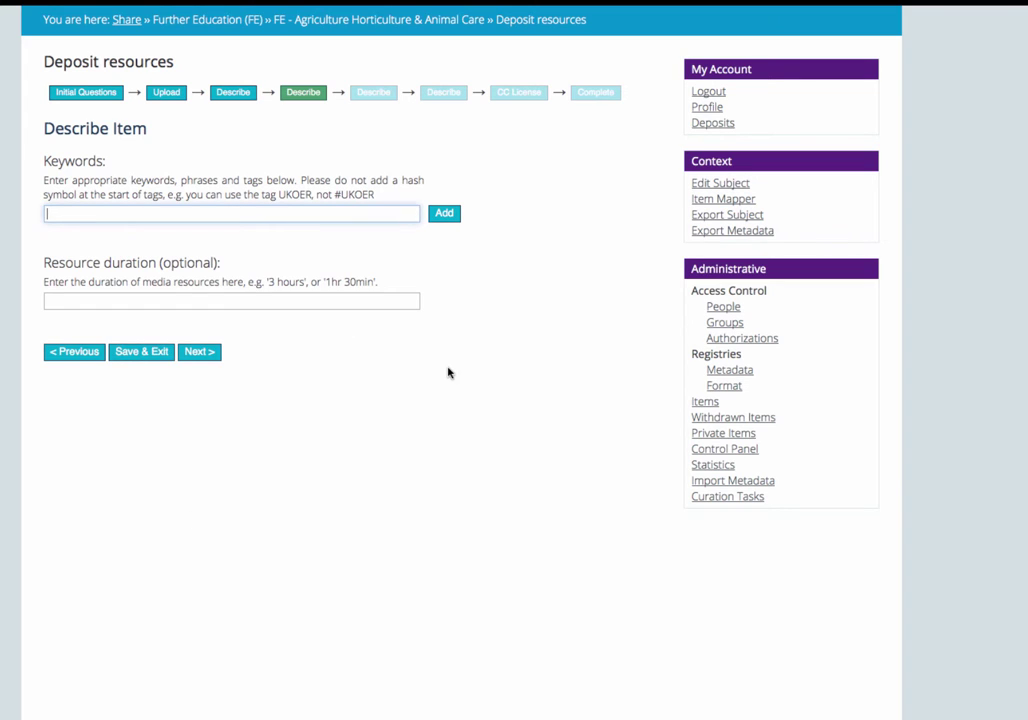
text(a keyword)
click(447, 221)
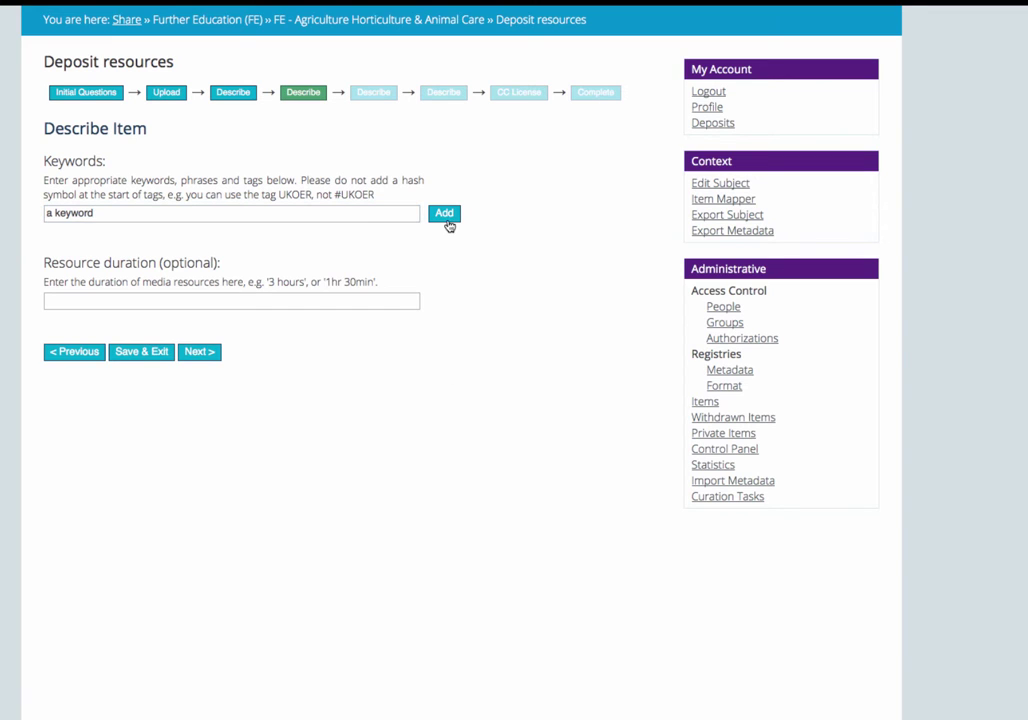
click(317, 218)
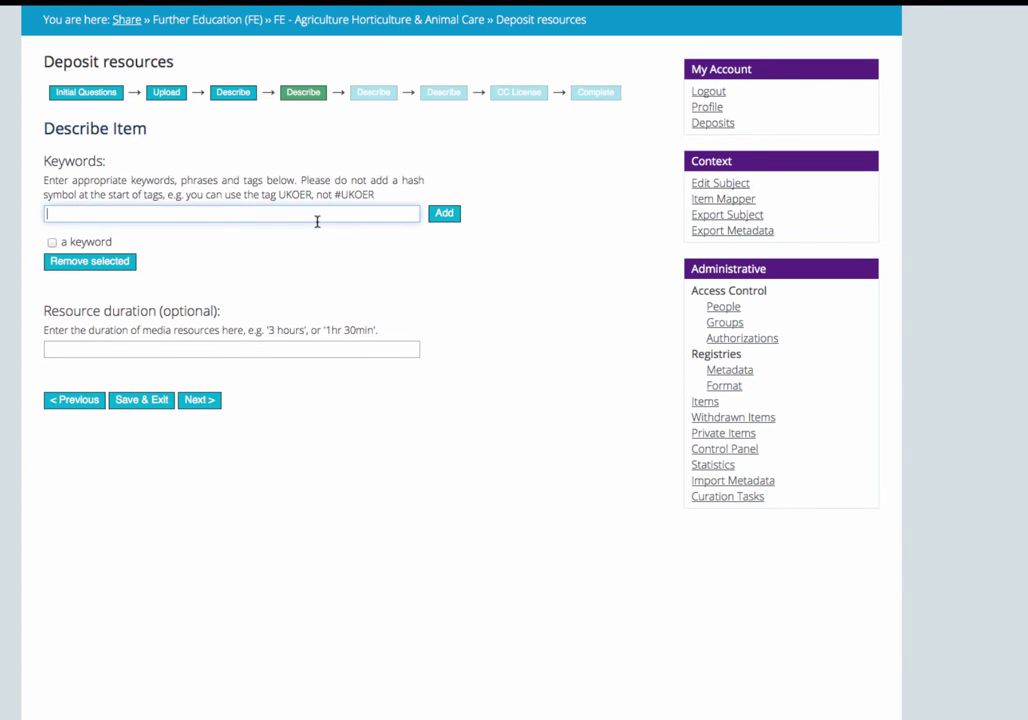
text(another keyword)
click(441, 213)
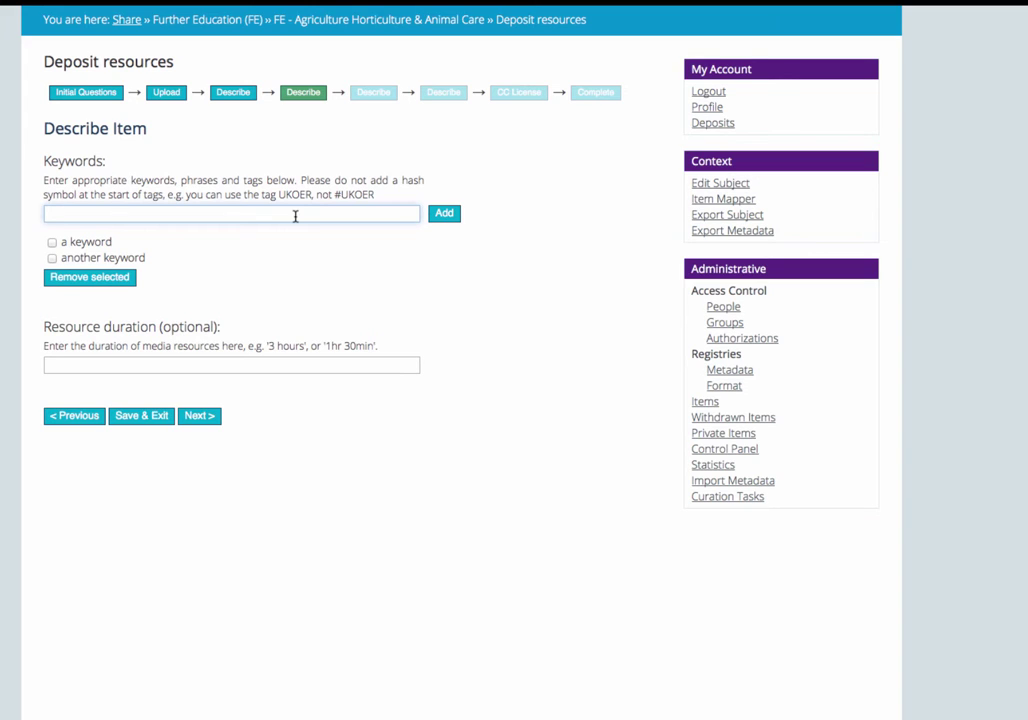
text(my keyword, your keyword)
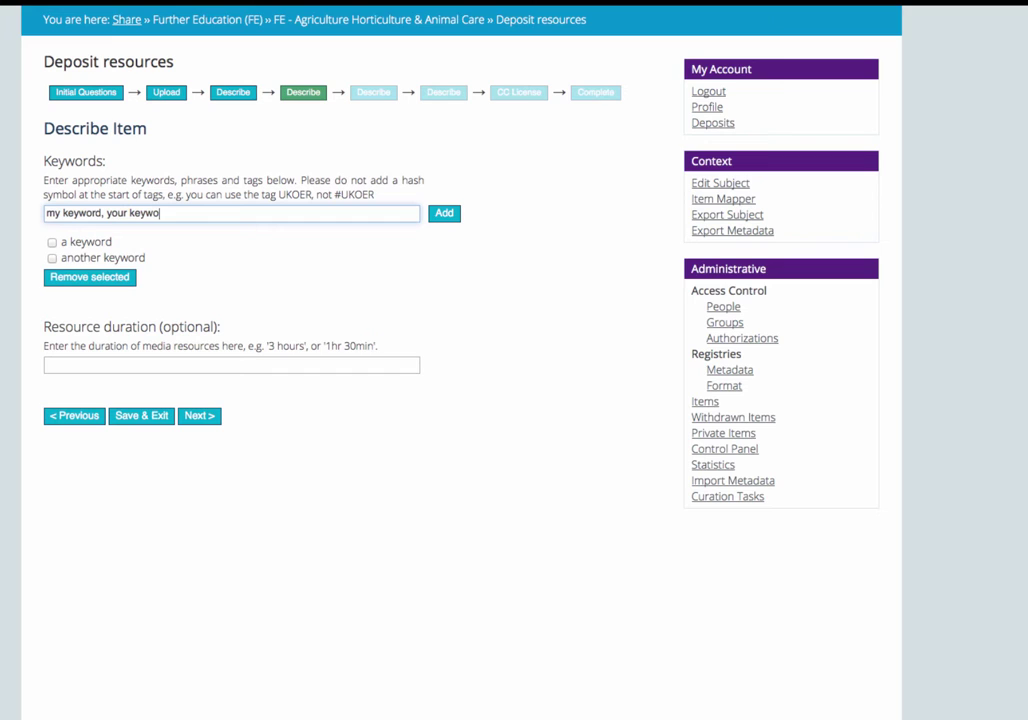
click(444, 216)
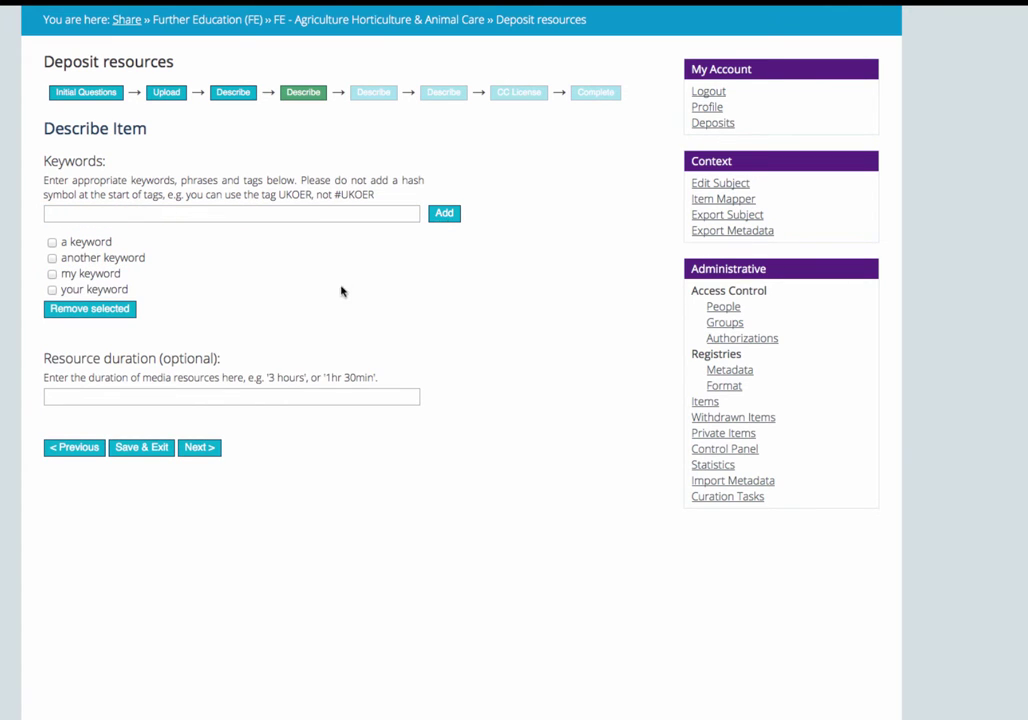
click(164, 394)
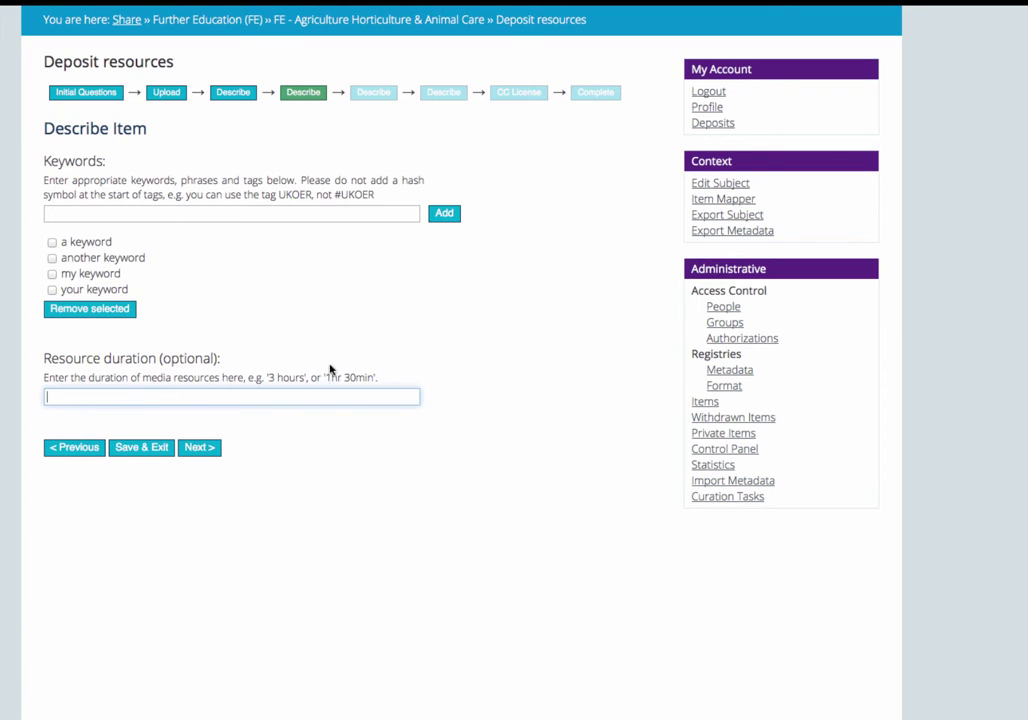
text(2 days)
Step: On the next description page, pick 2013-01-05 from the Date of Creation calendar
click(188, 449)
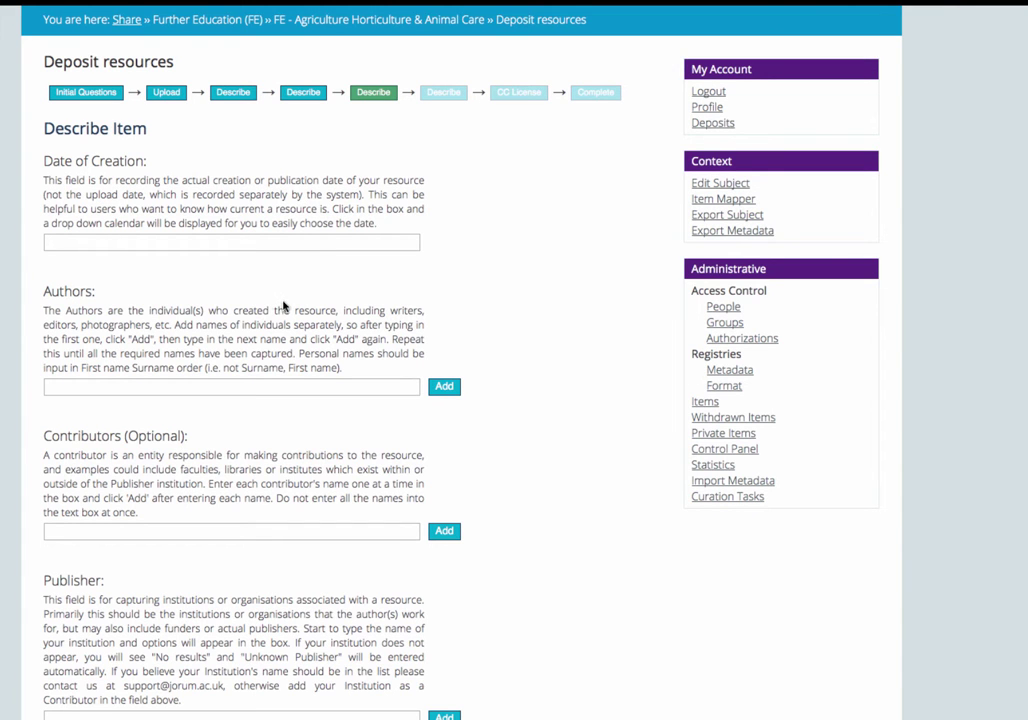
click(285, 243)
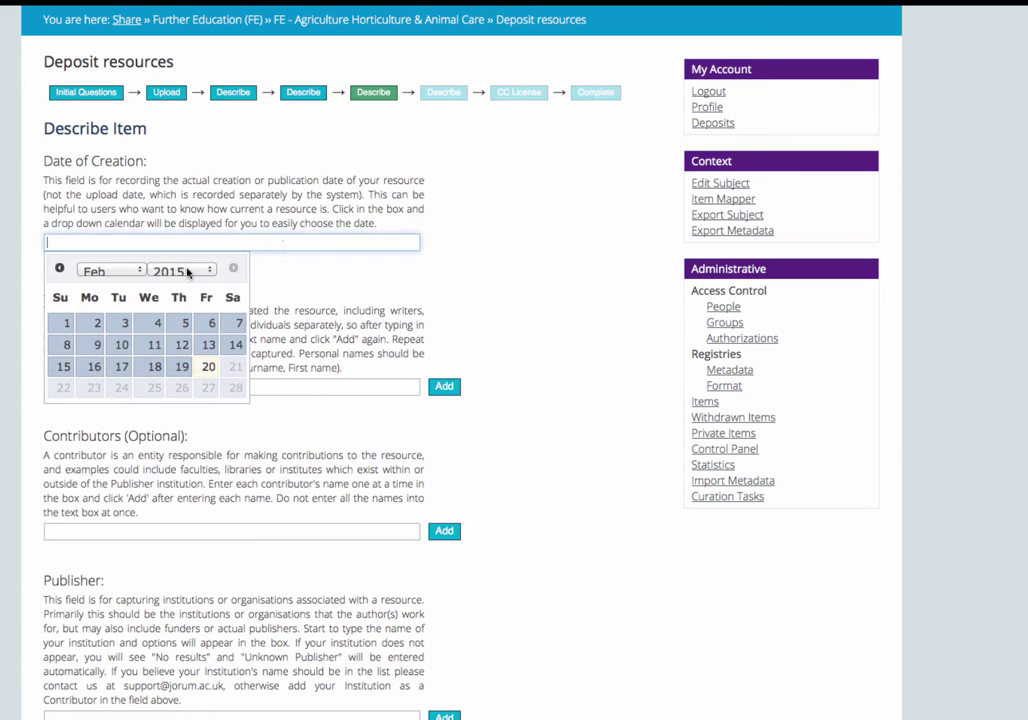
click(139, 270)
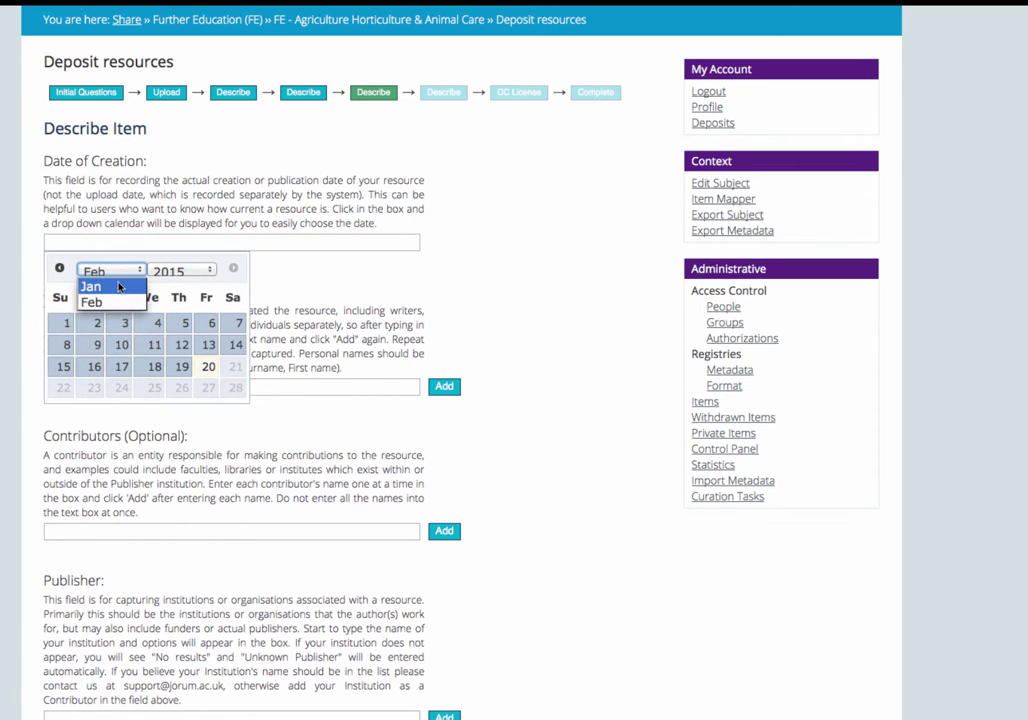
click(102, 285)
click(166, 271)
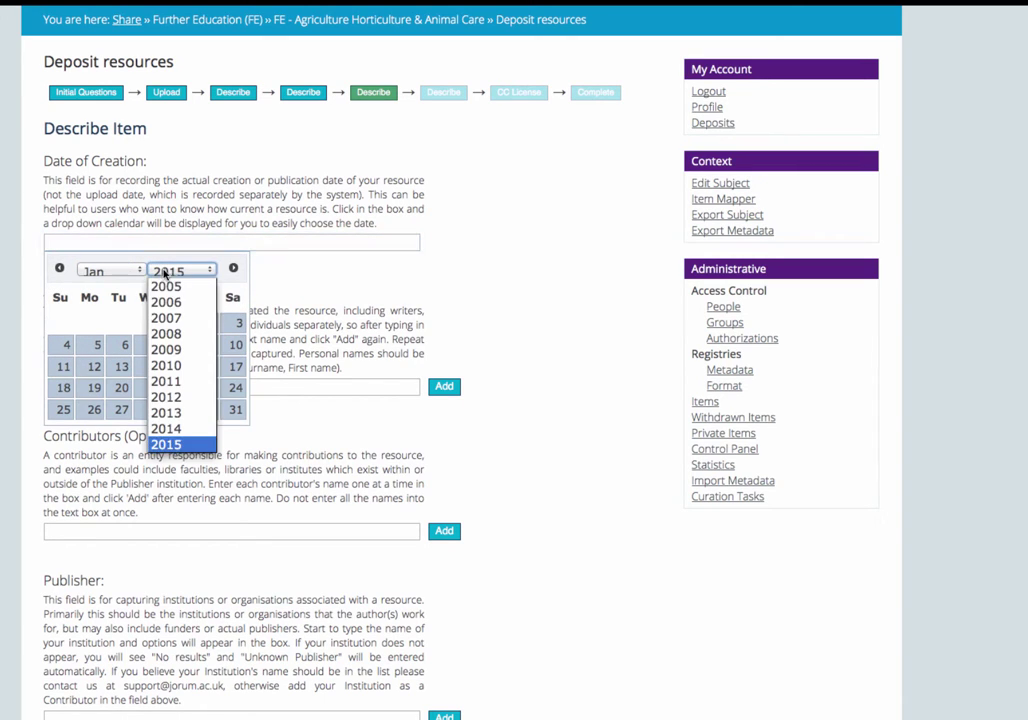
click(168, 413)
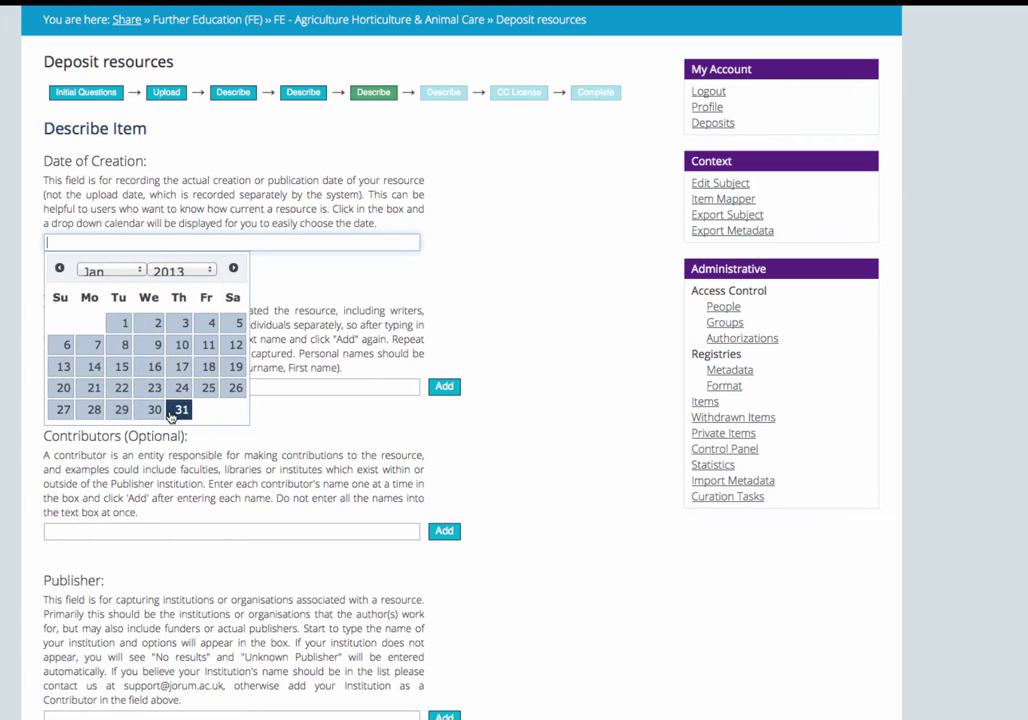
click(234, 327)
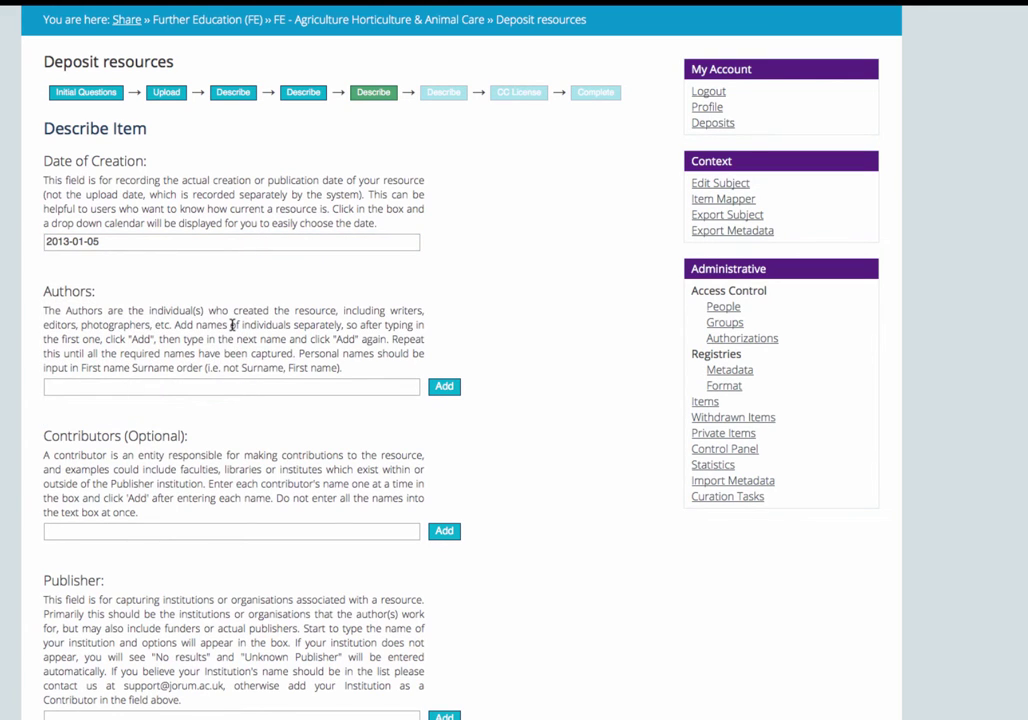
Step: Enter the author's full name and add it to the Authors list
click(210, 391)
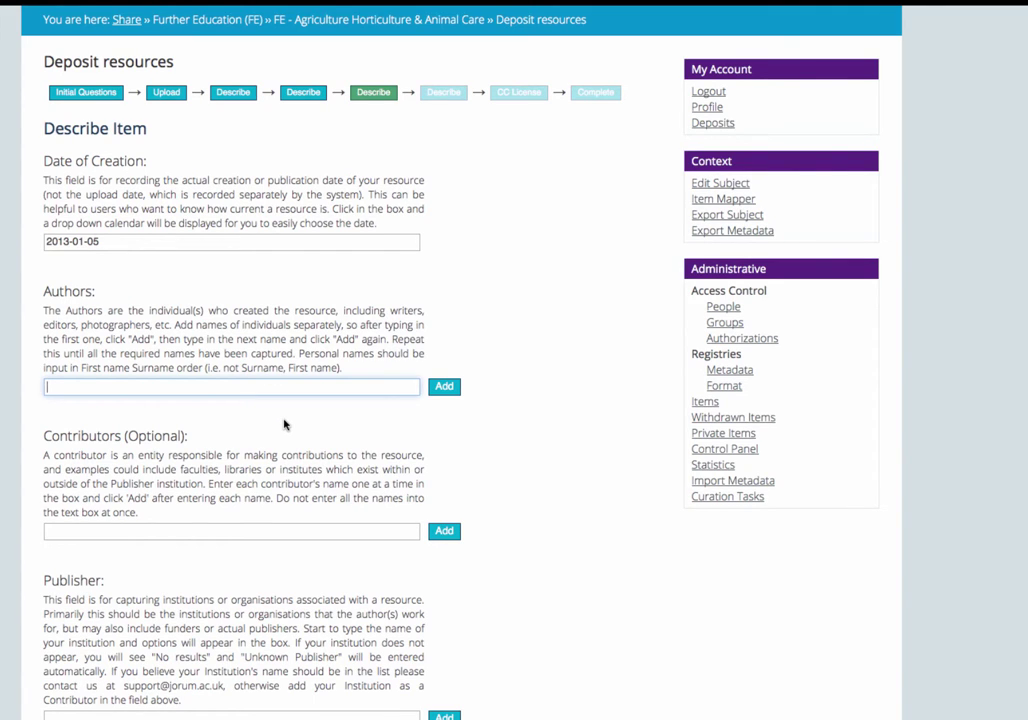
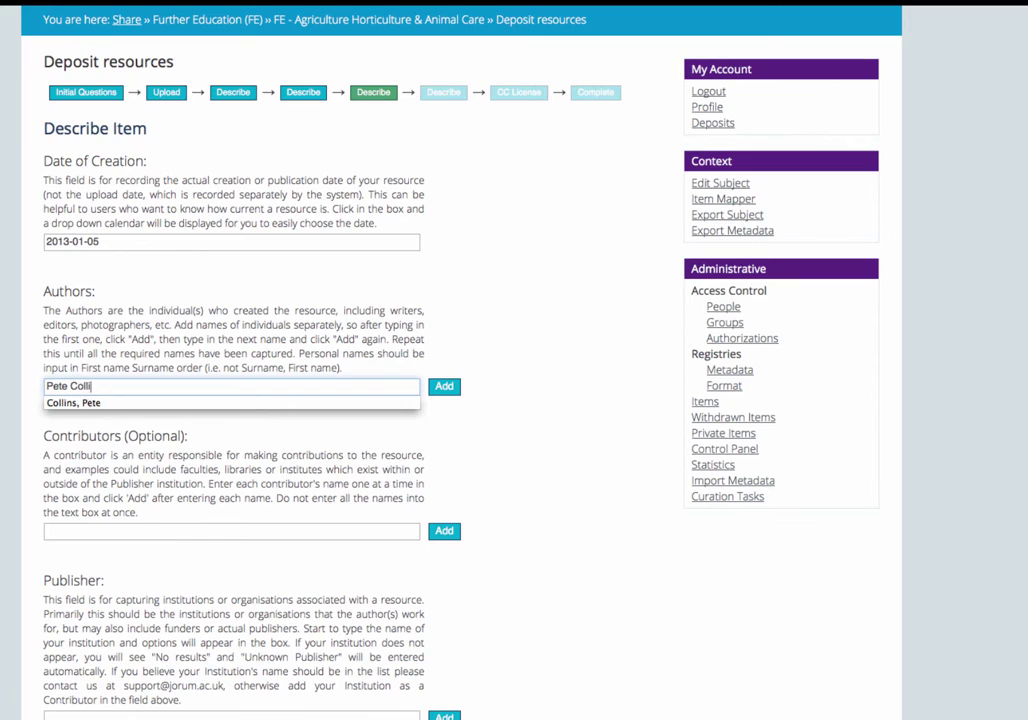
click(434, 389)
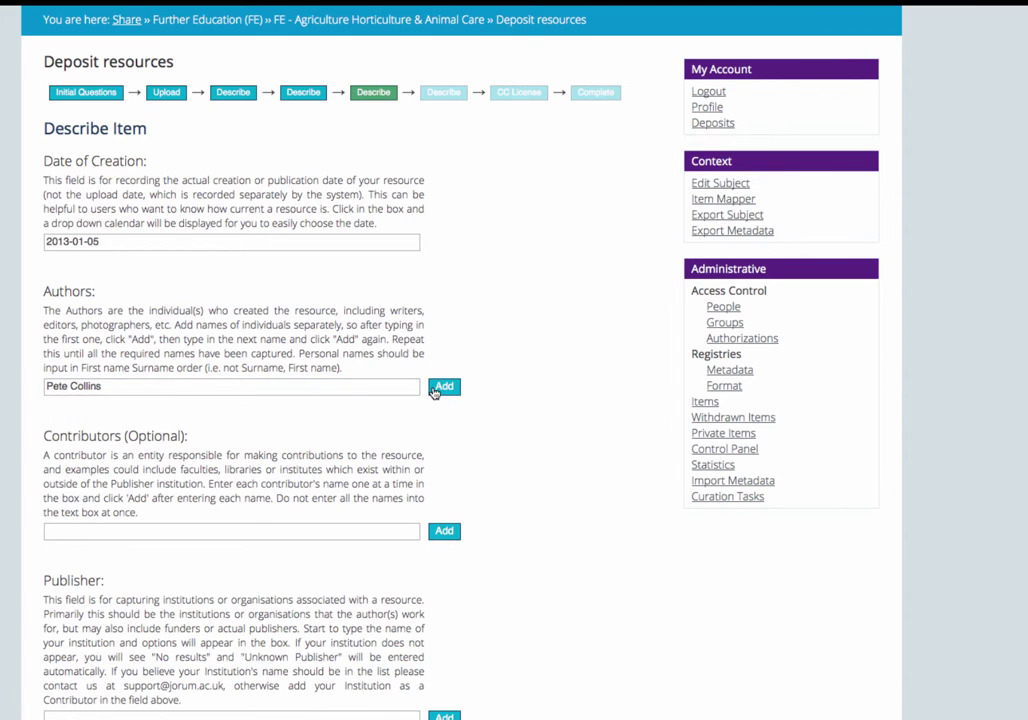
click(310, 388)
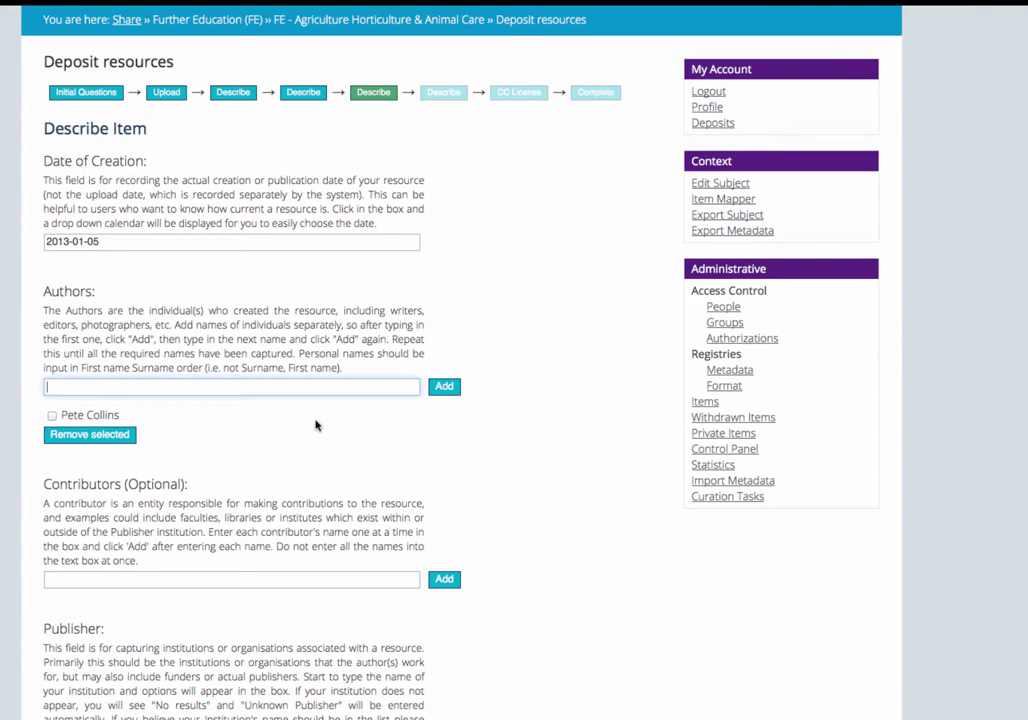
Step: Type Department of Electricity in Contributors and add it to the list
click(300, 576)
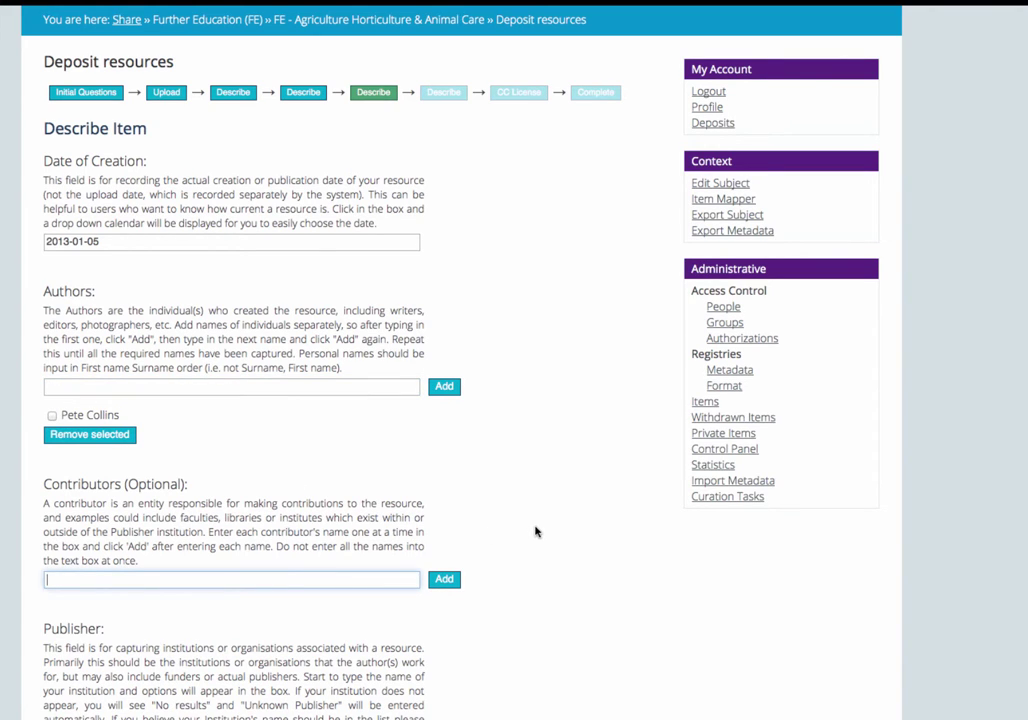
text(Department of Electri)
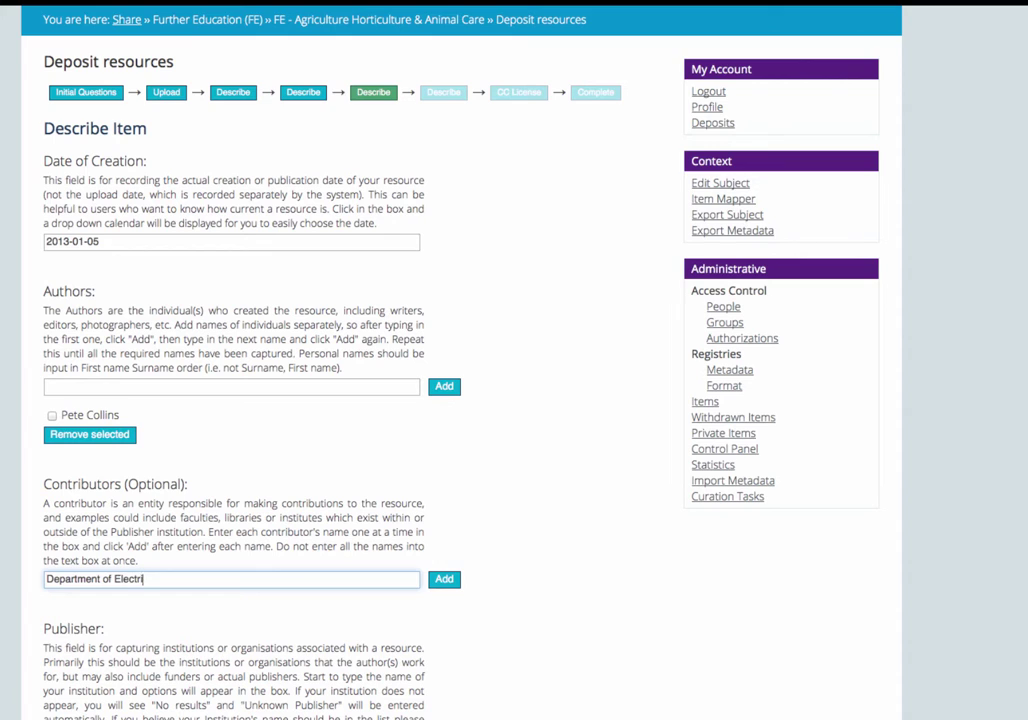
text(city)
click(446, 581)
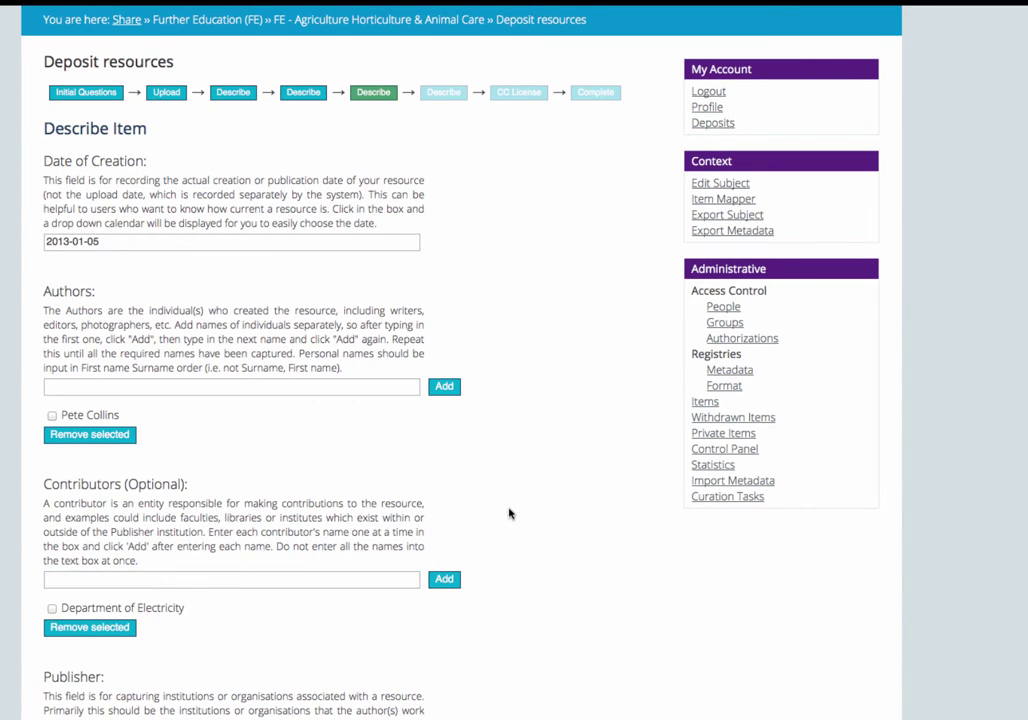
Step: Type 'University of Ma' in Publisher and pick University of Manchester from the suggestions
scroll(509, 514, down, 5)
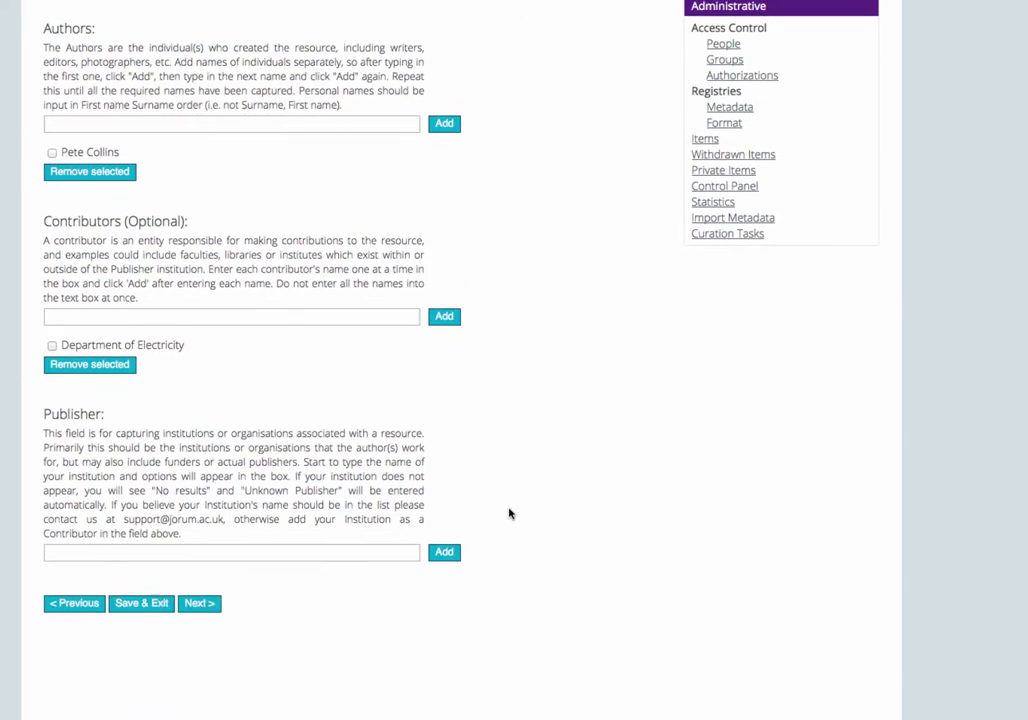
click(342, 538)
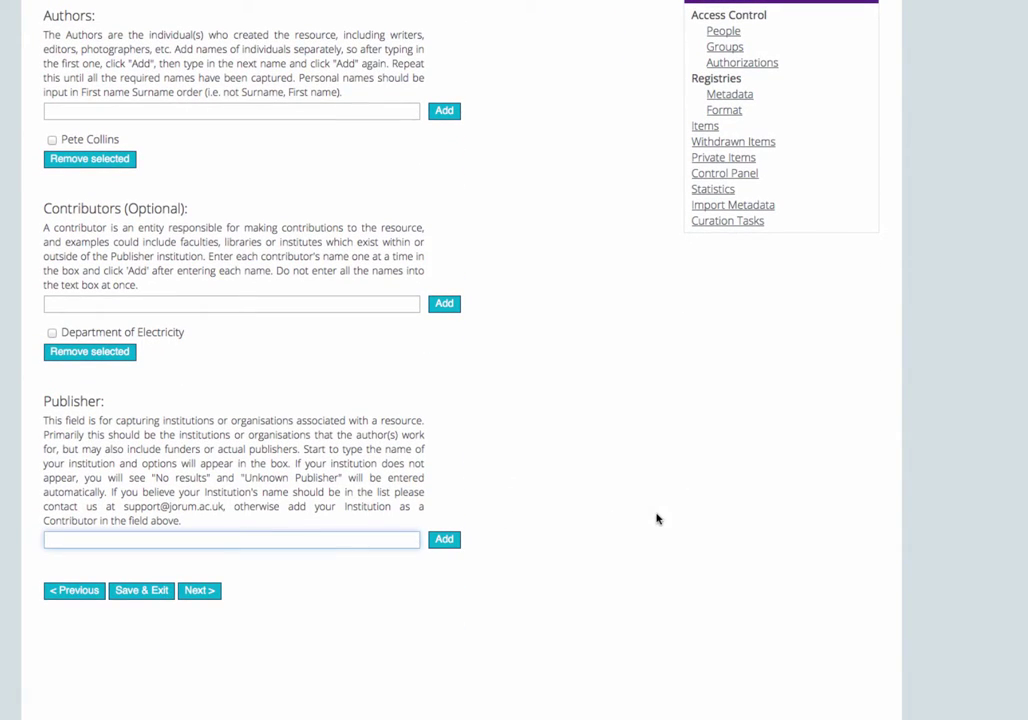
text(Uni)
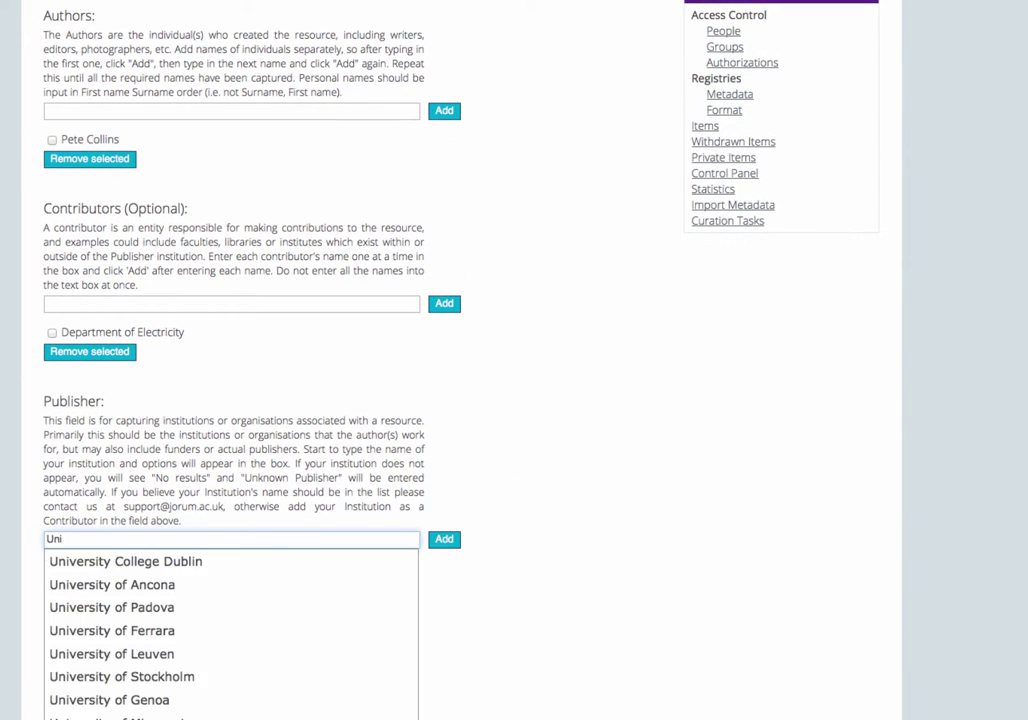
text(versity of Ma)
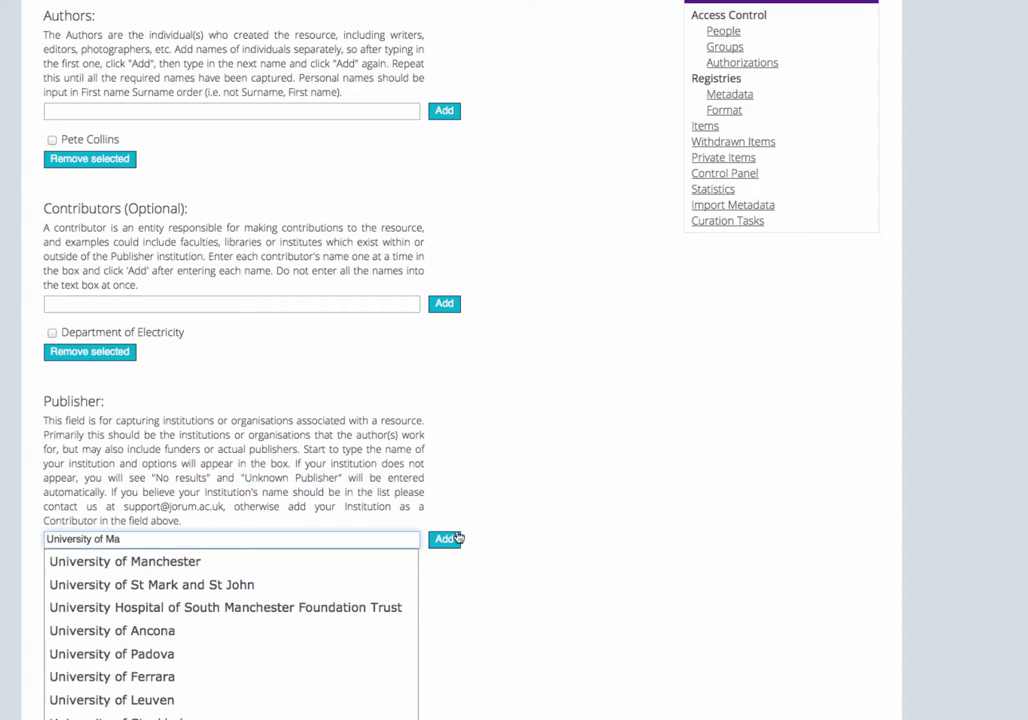
click(277, 563)
scroll(280, 565, up, 3)
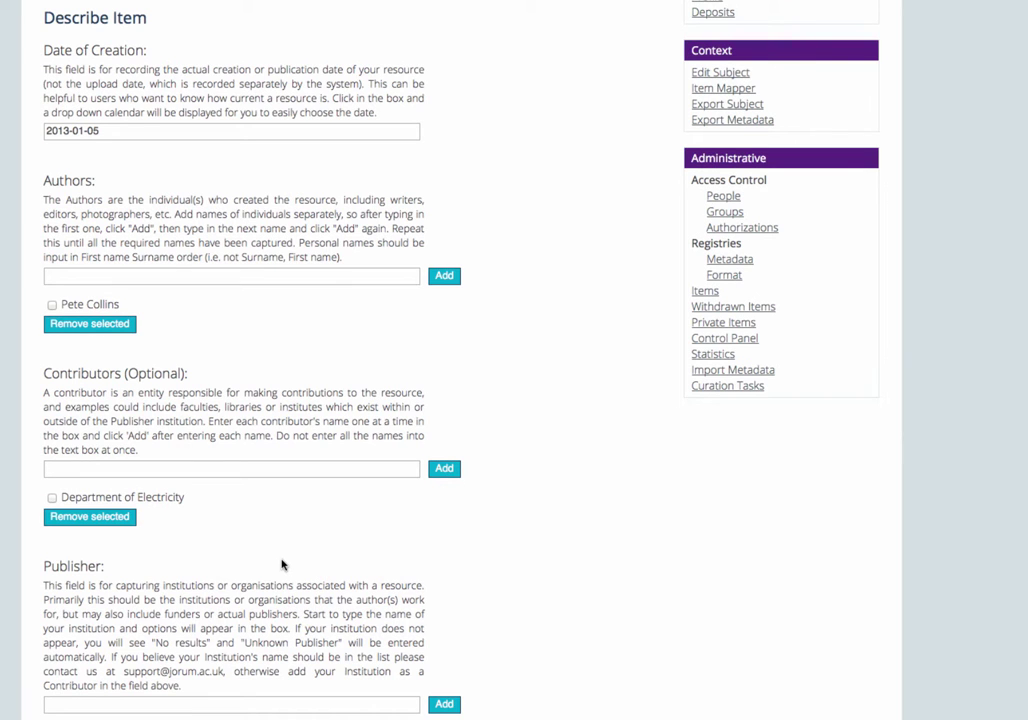
scroll(282, 565, down, 4)
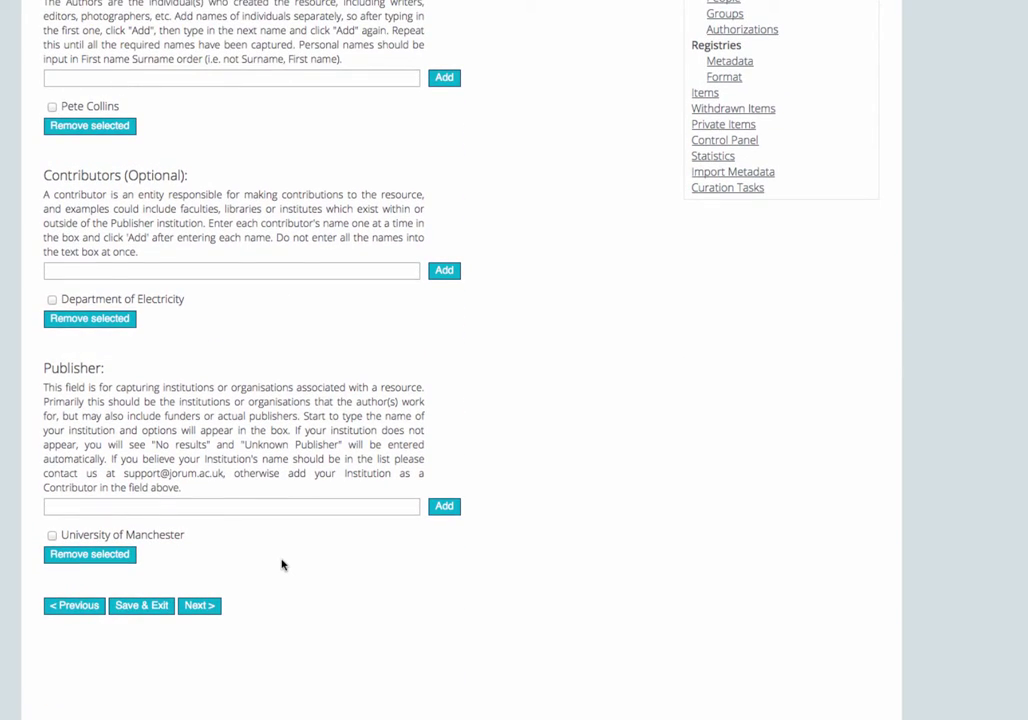
Step: Advance to the educational details page and review the level, end user role and resource type options
click(197, 605)
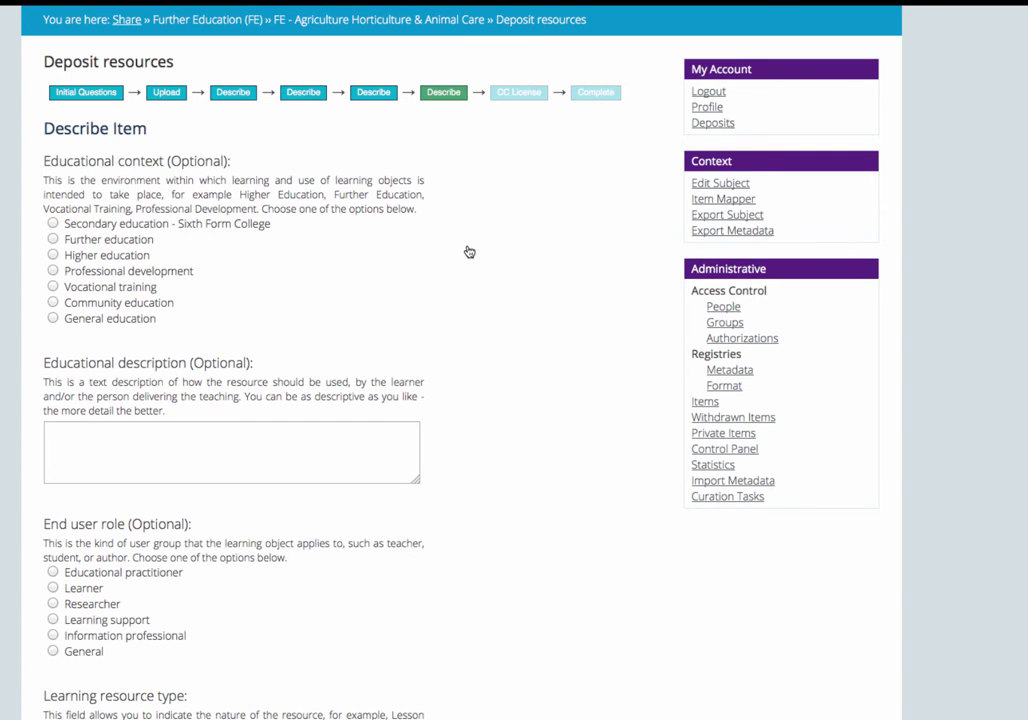
scroll(479, 246, down, 1)
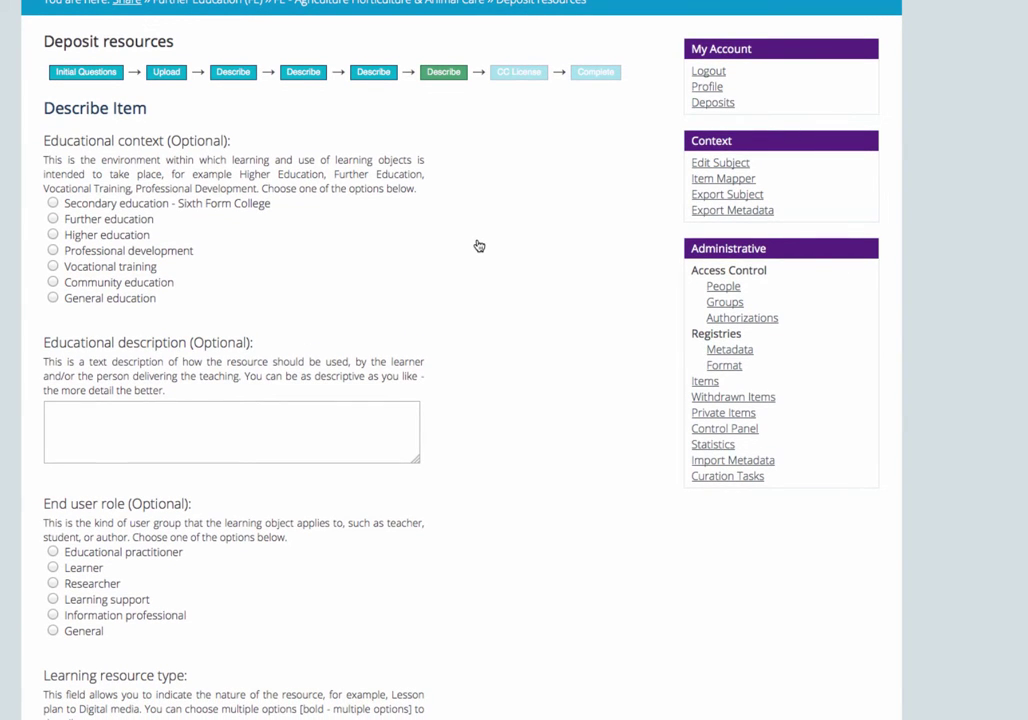
scroll(479, 246, down, 5)
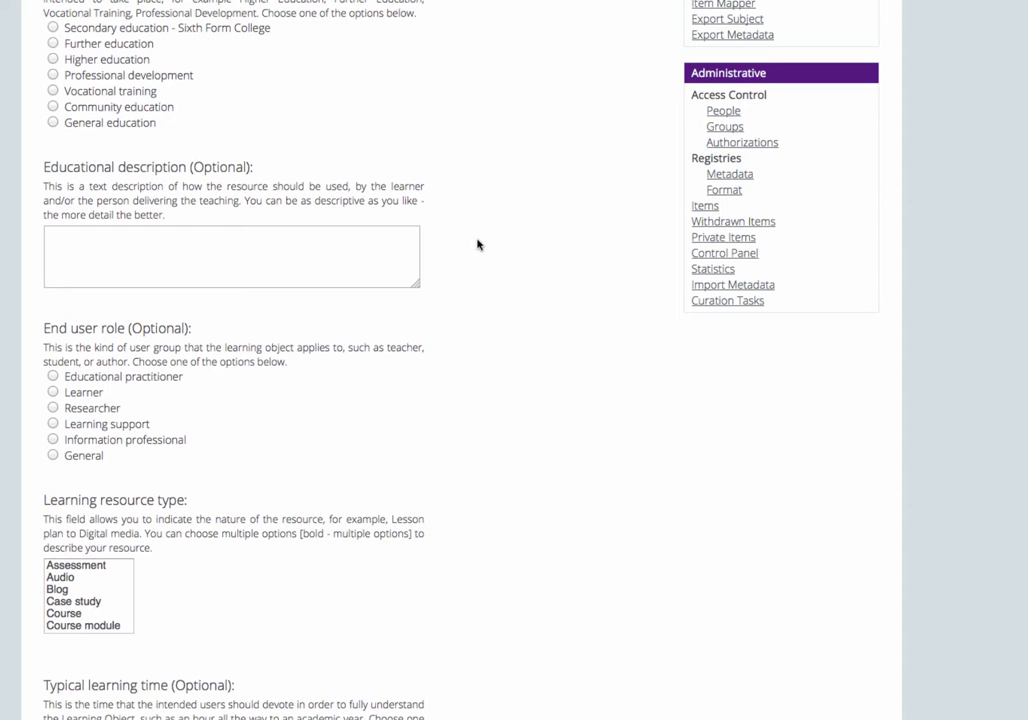
scroll(478, 244, down, 4)
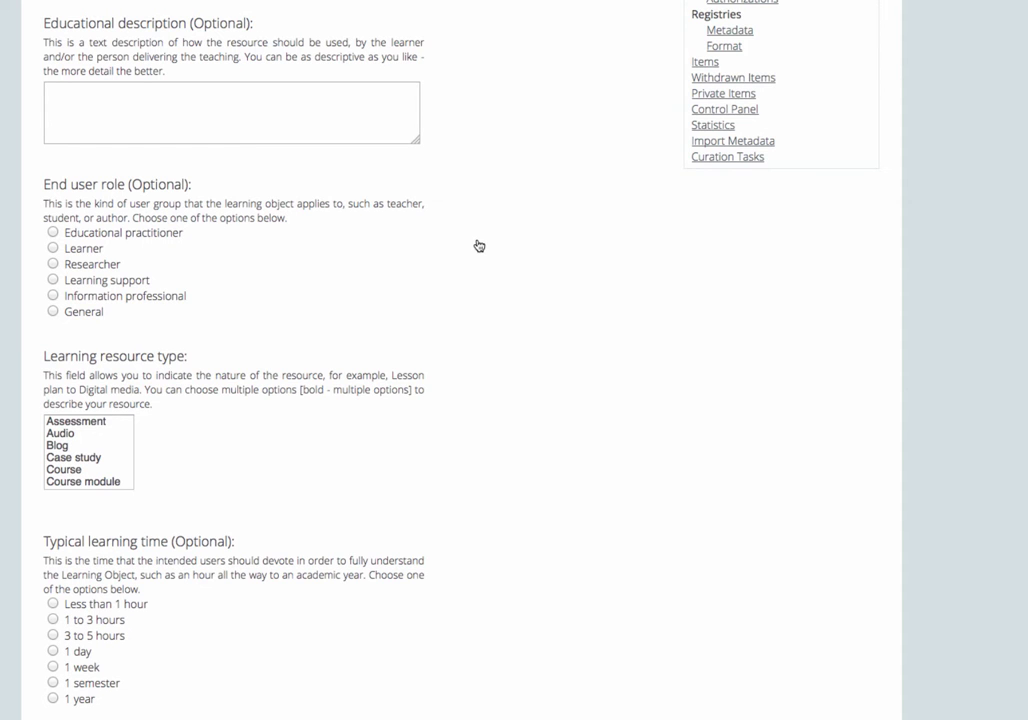
scroll(479, 246, down, 3)
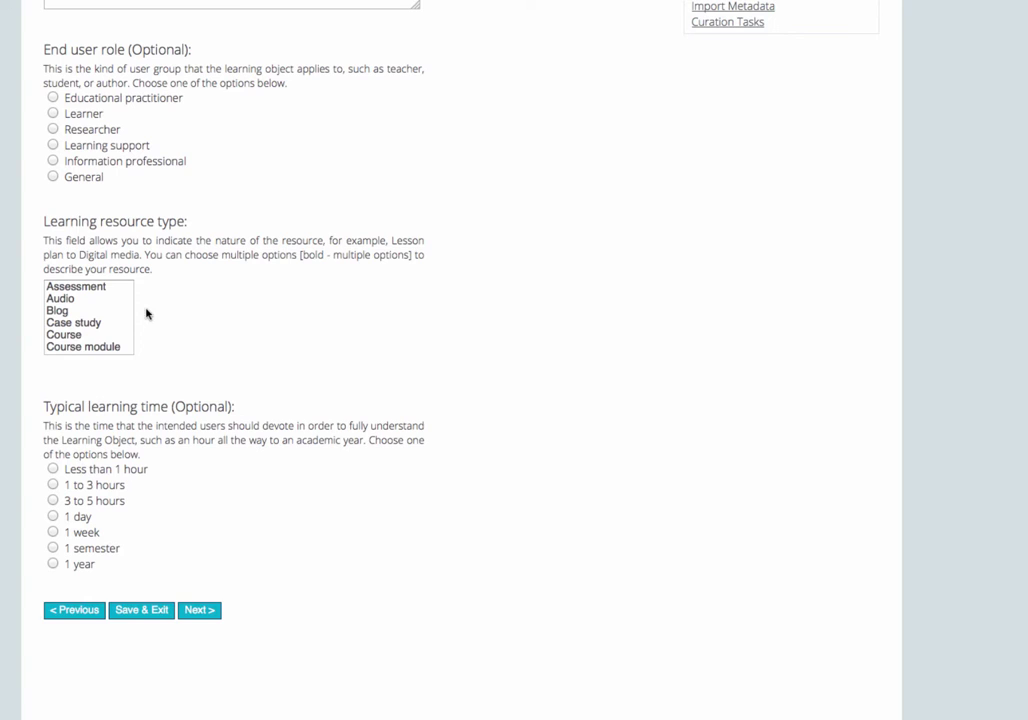
Step: Set the learning resource type to Guide and typical learning time to Less than 1 hour, then continue
click(82, 292)
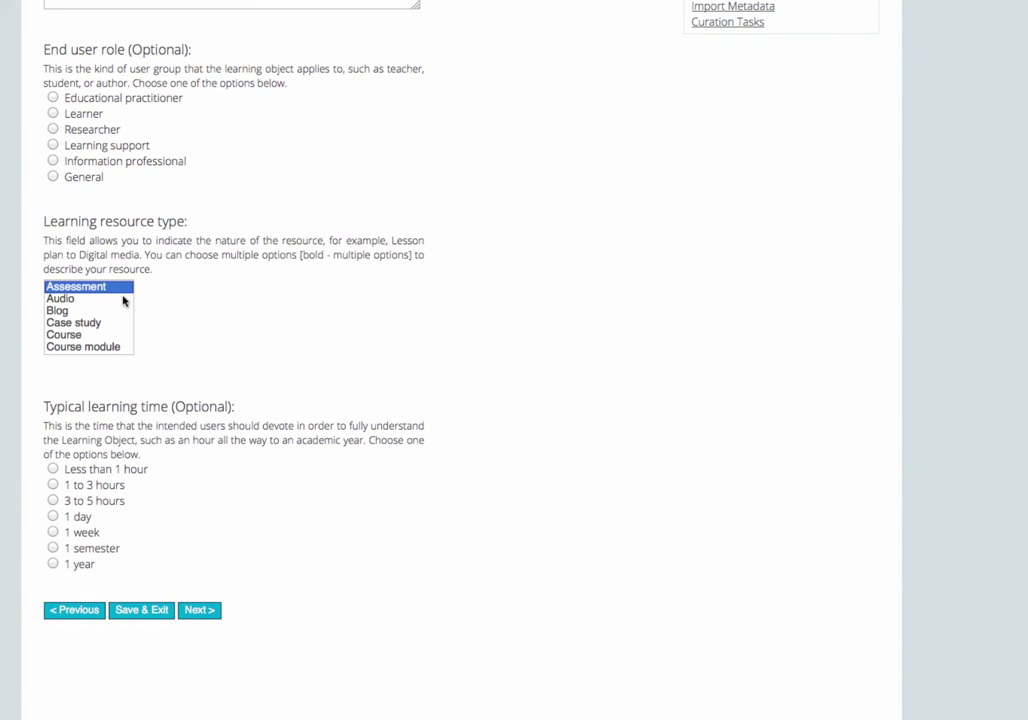
scroll(107, 328, down, 5)
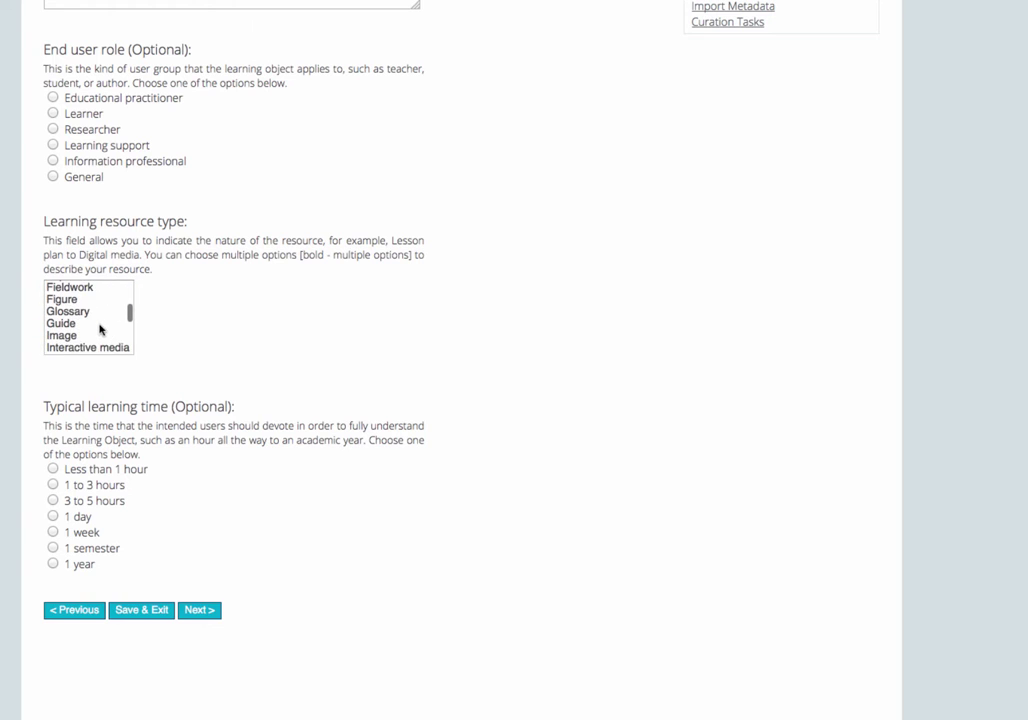
click(70, 324)
scroll(264, 341, down, 3)
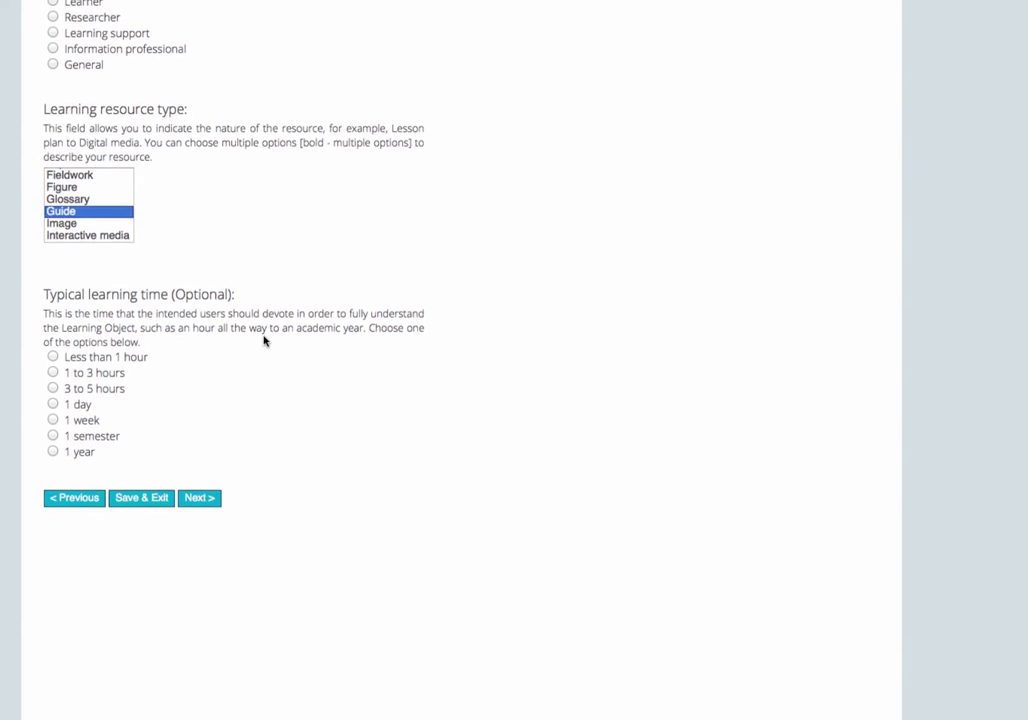
click(53, 359)
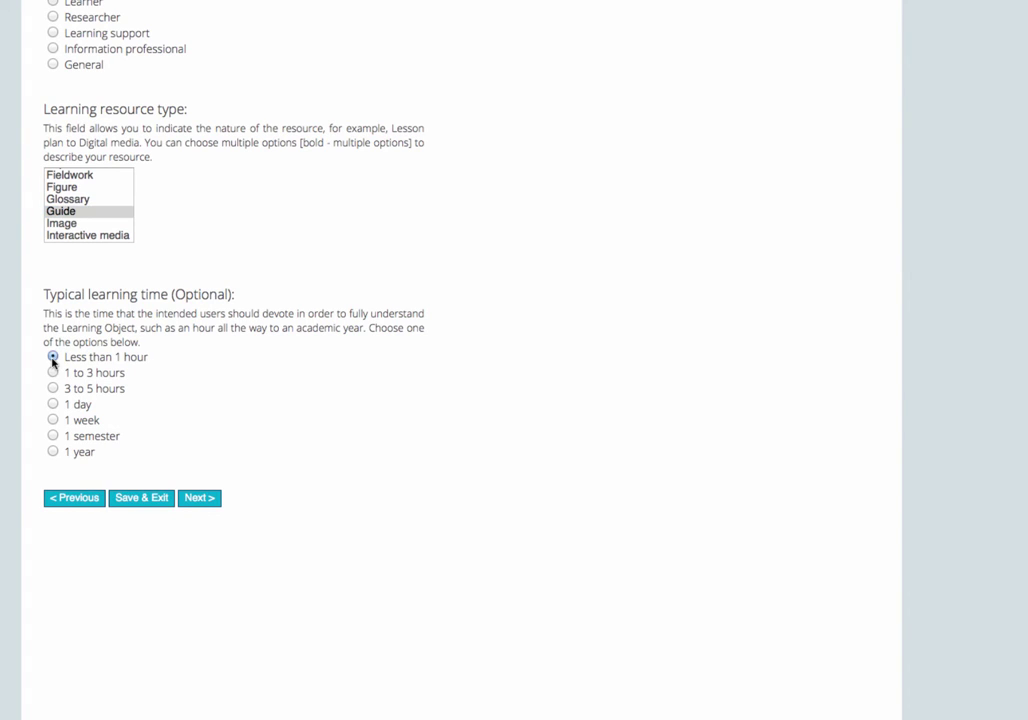
click(200, 498)
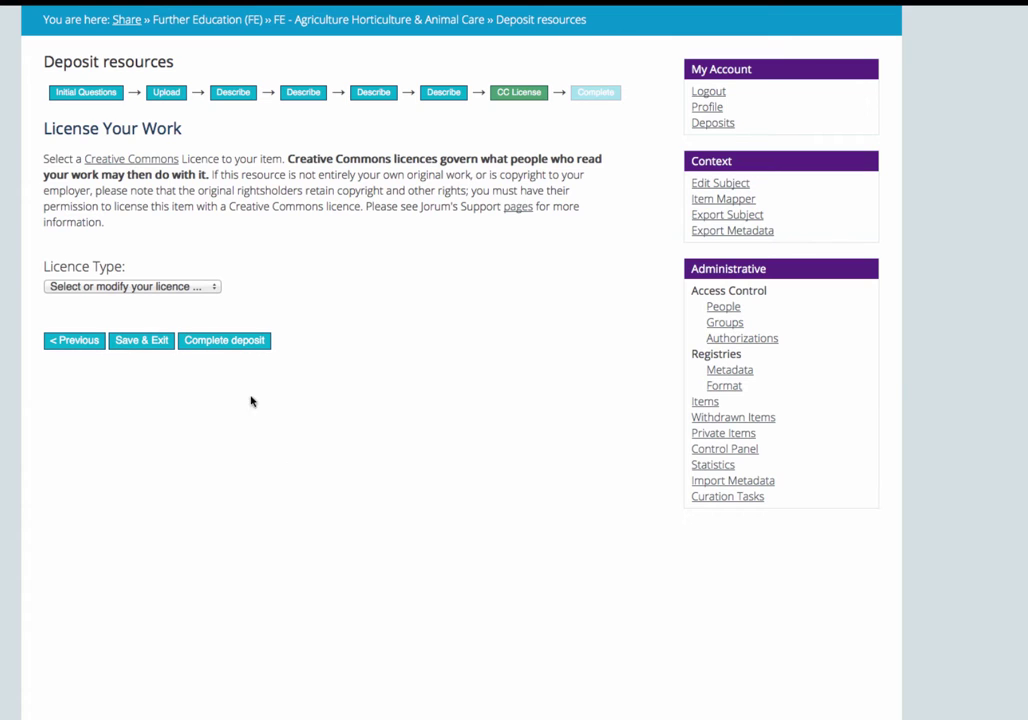
Step: Choose the Creative Commons licence type, with commercial uses set to No and modifications to ShareAlike
click(215, 287)
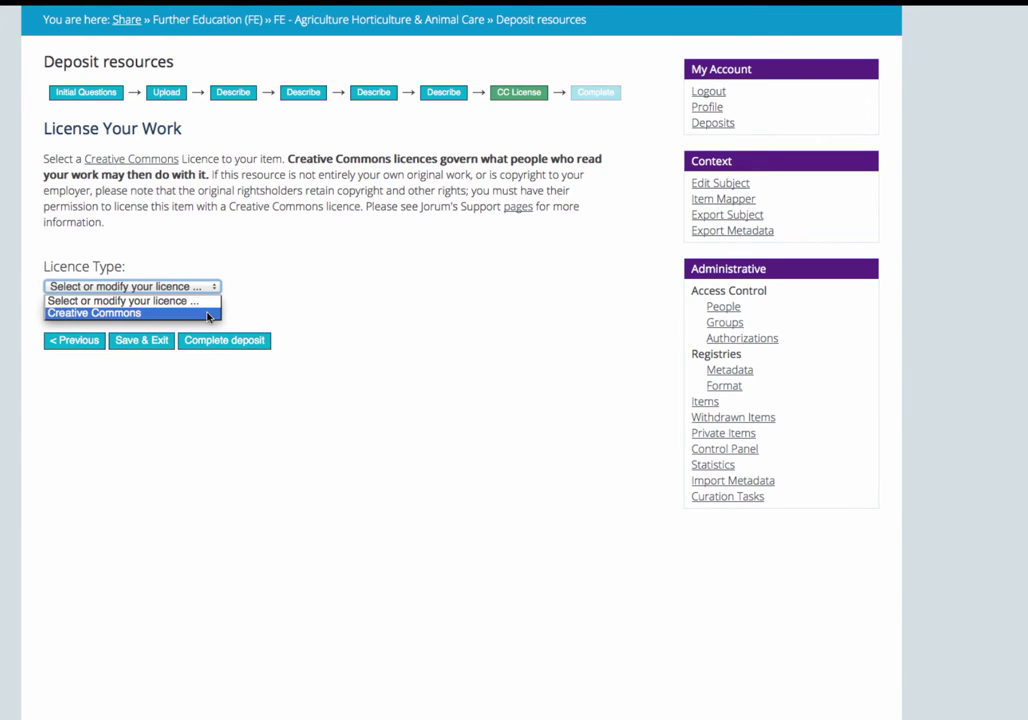
click(209, 314)
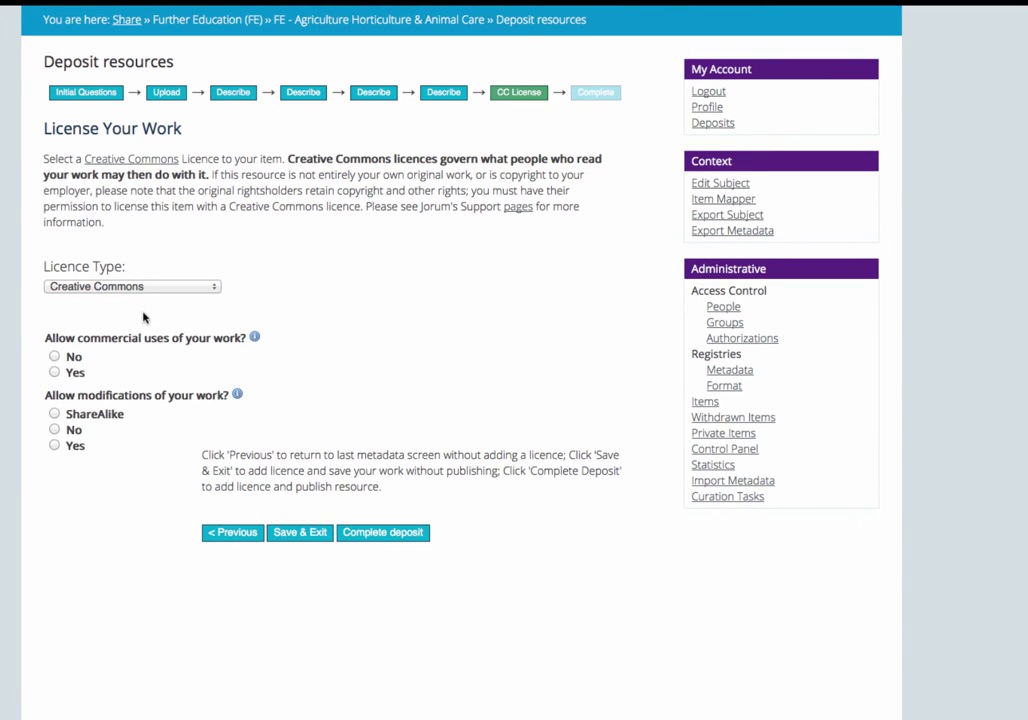
click(55, 356)
click(54, 414)
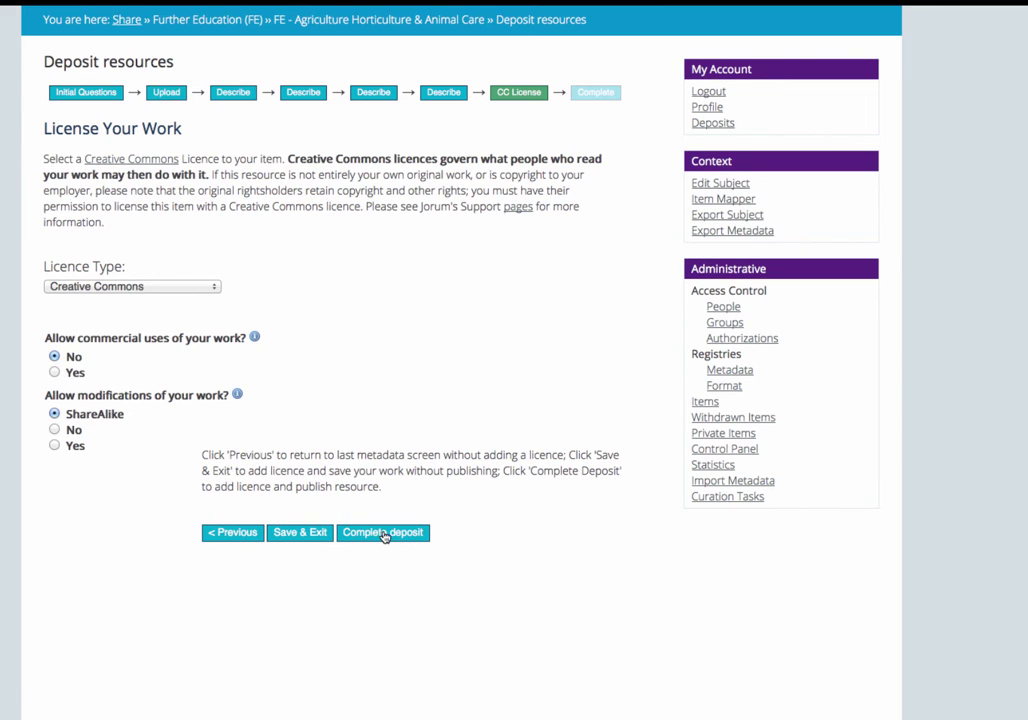